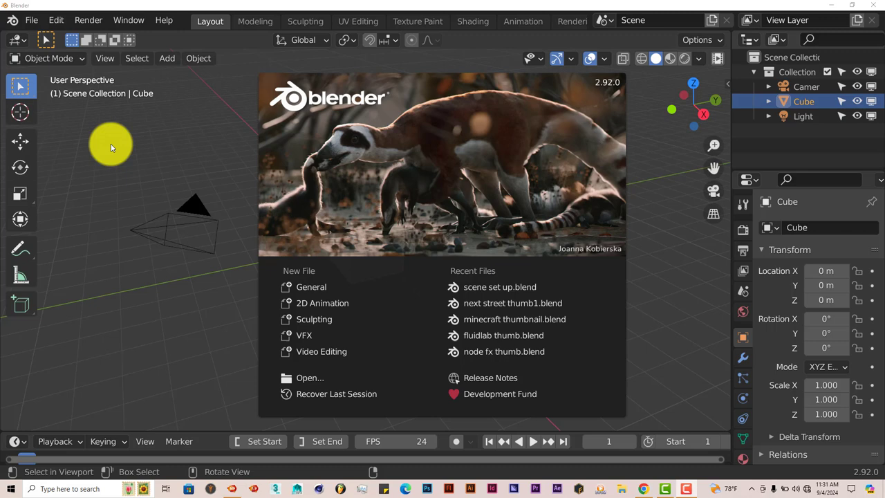
Confirm the Electrify - Quick Lightning add-on is enabled by searching 'electr' in Add-ons preferences.
left_click(56, 20)
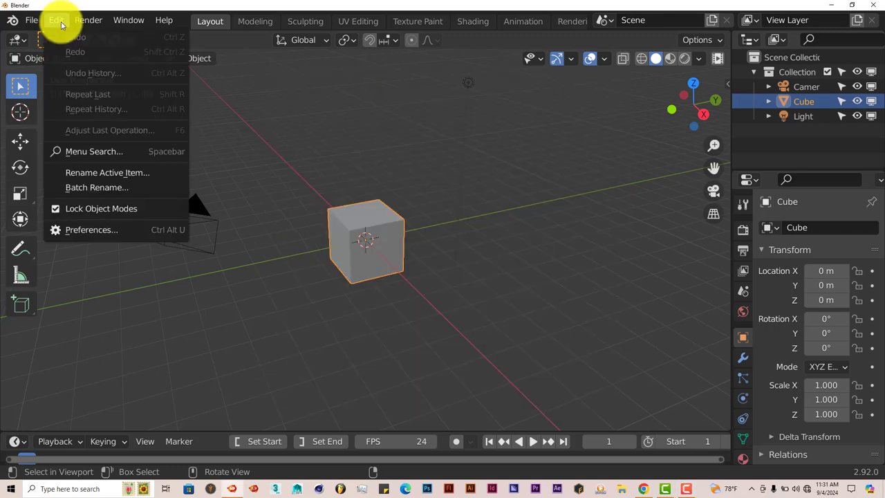
left_click(93, 229)
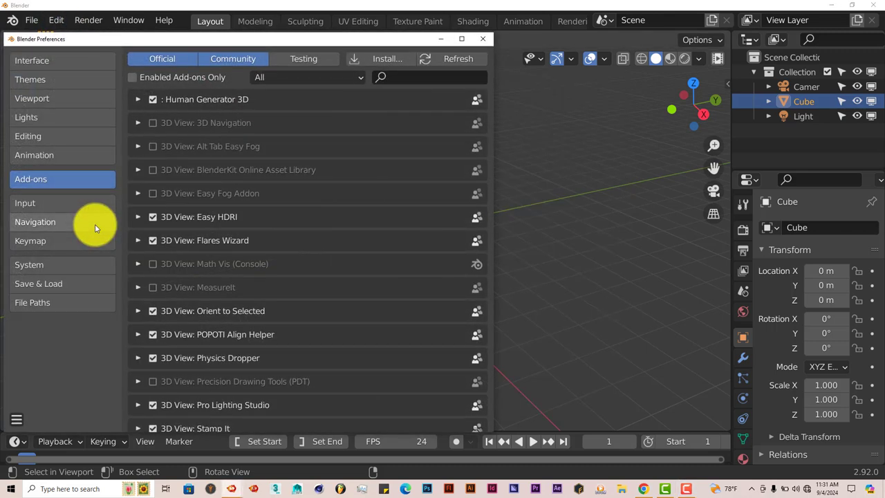
left_click(372, 61)
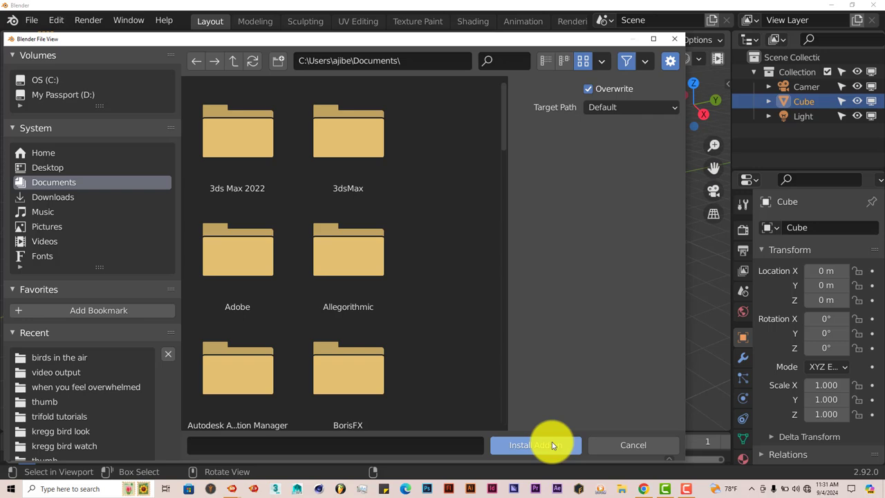
left_click(675, 42)
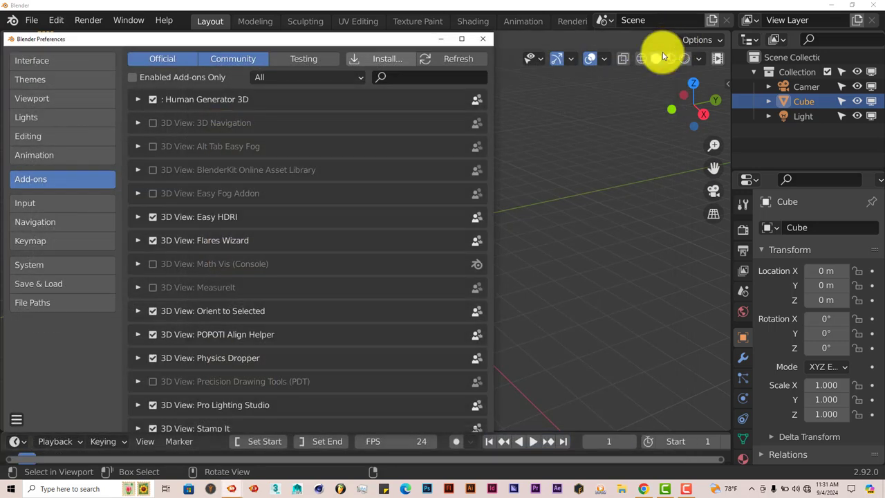
left_click(429, 74)
type("ele")
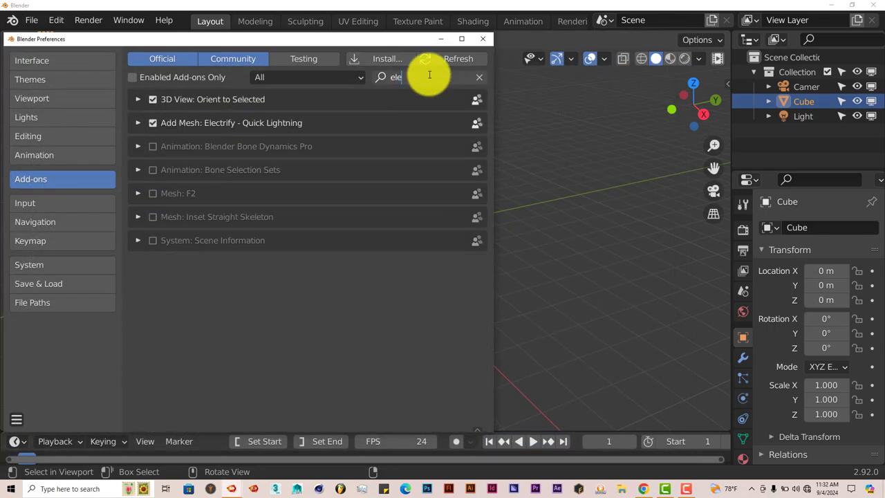
type("ctr")
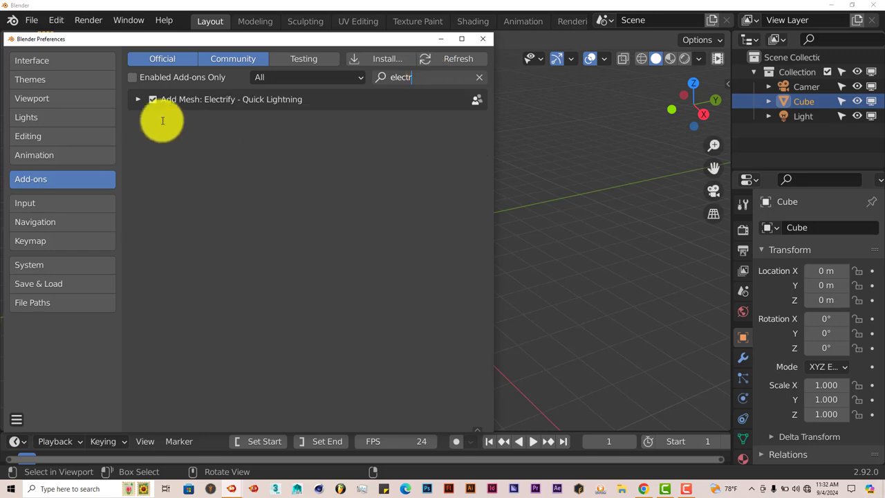
left_click(482, 39)
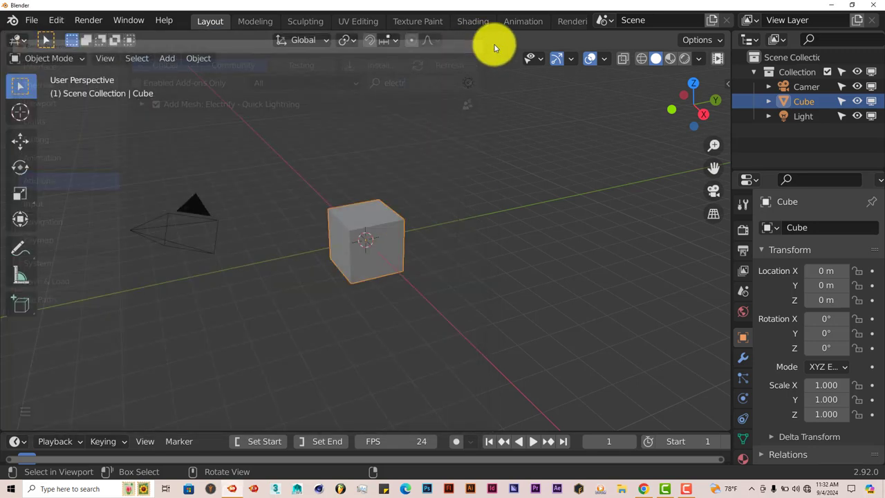
Show the Electrify sidebar with Simple Lightning expanded and delete the default cube.
left_click(727, 84)
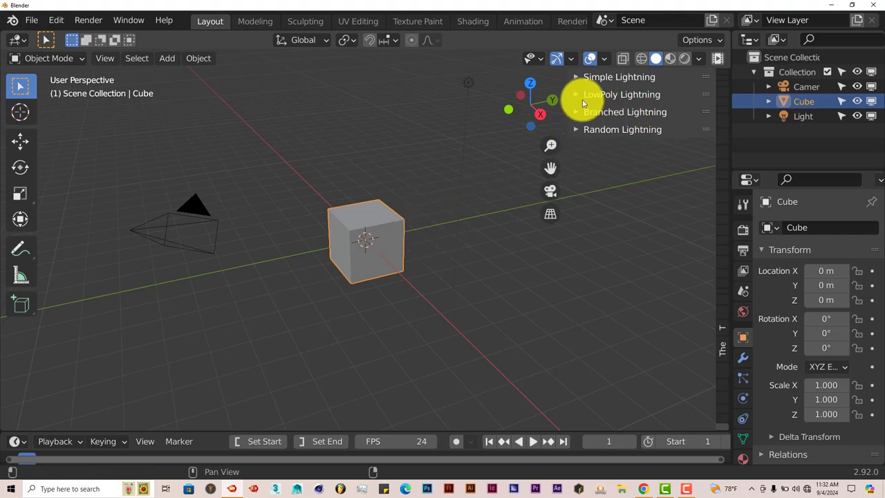
left_click(575, 76)
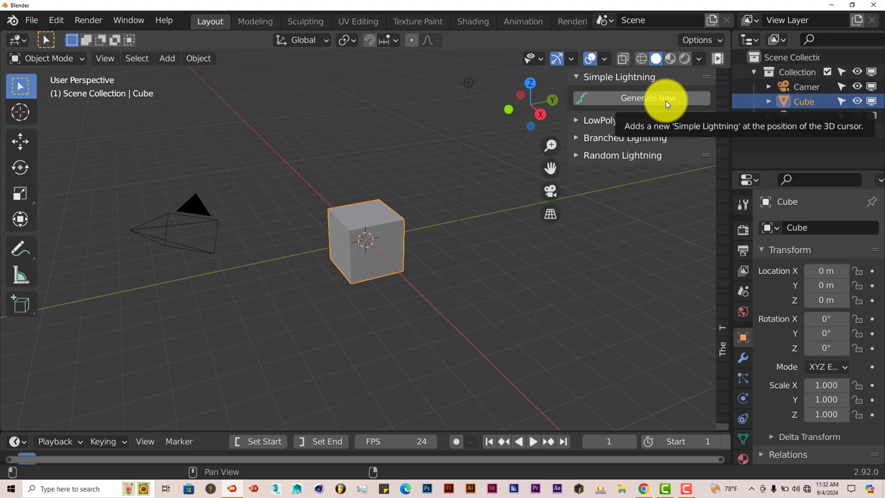
middle_click_drag(385, 263, 439, 252)
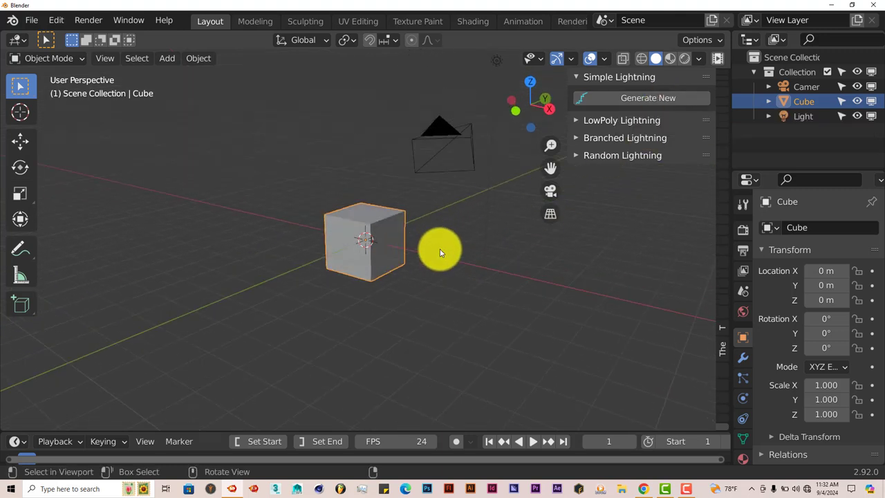
key("Delete")
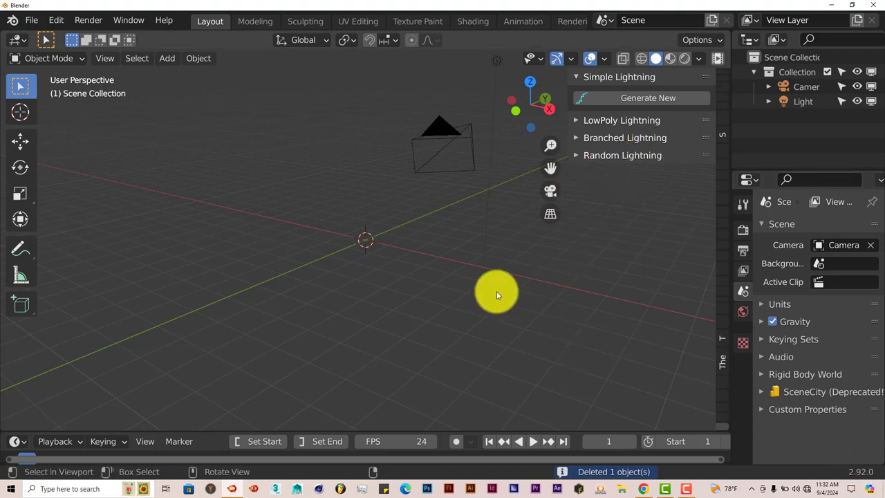
Generate a new Simple Lightning bolt and frame it in the view.
left_click(599, 101)
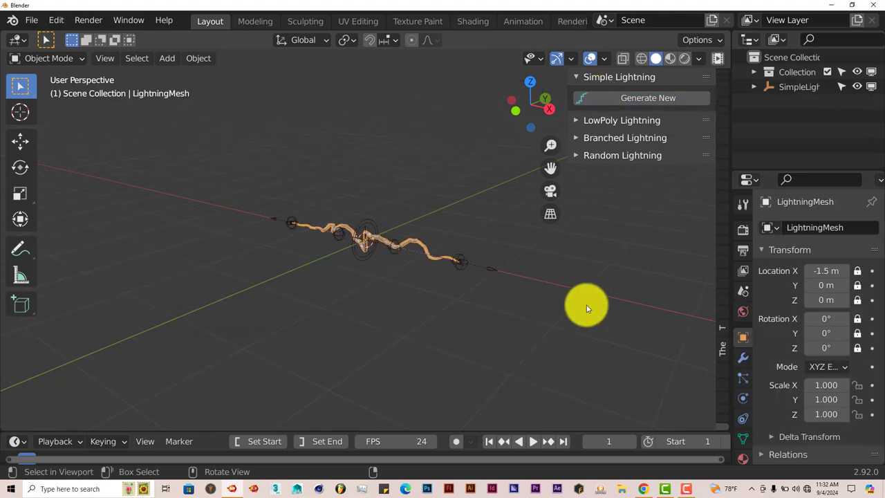
middle_click_drag(483, 296, 465, 317)
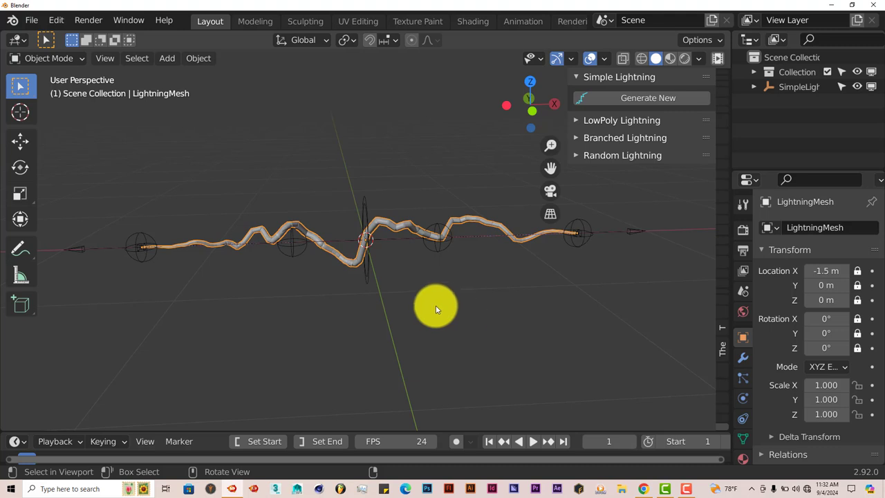
middle_click_drag(405, 310, 368, 285)
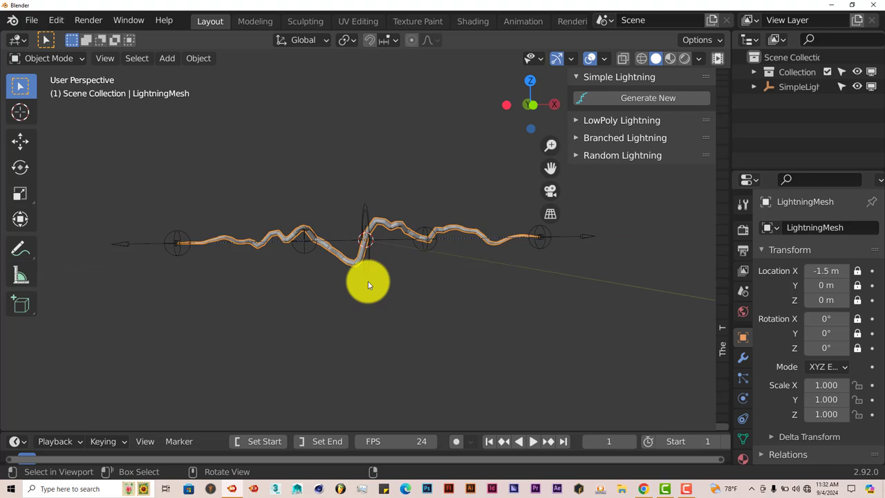
scroll(403, 271, "up", 1)
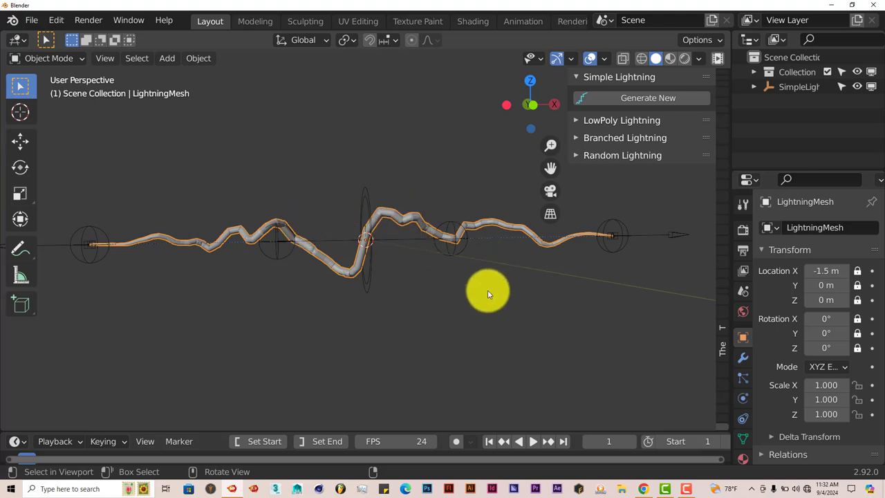
Play the lightning animation, then stop and rewind to frame 1.
left_click(532, 442)
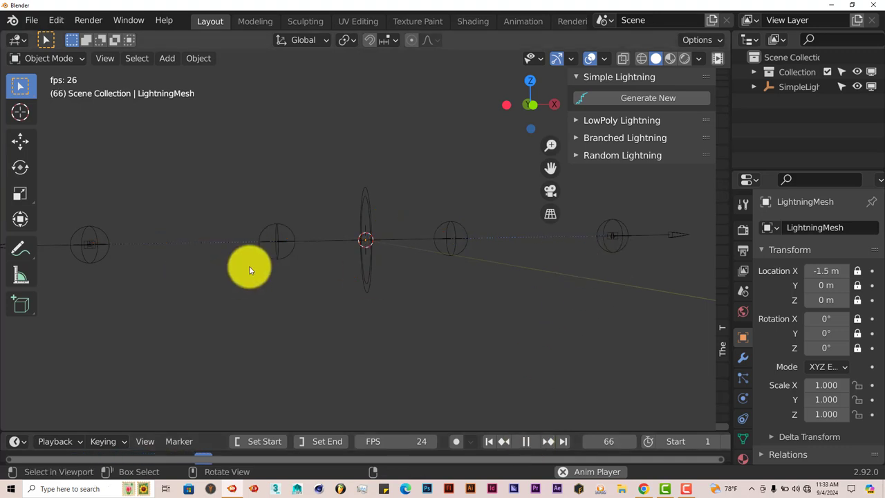
left_click(524, 443)
left_click(487, 442)
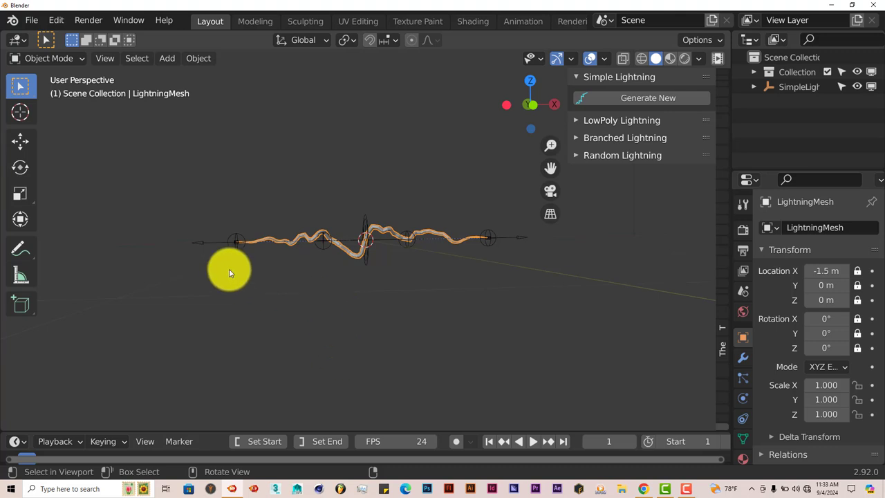
middle_click_drag(390, 269, 382, 282)
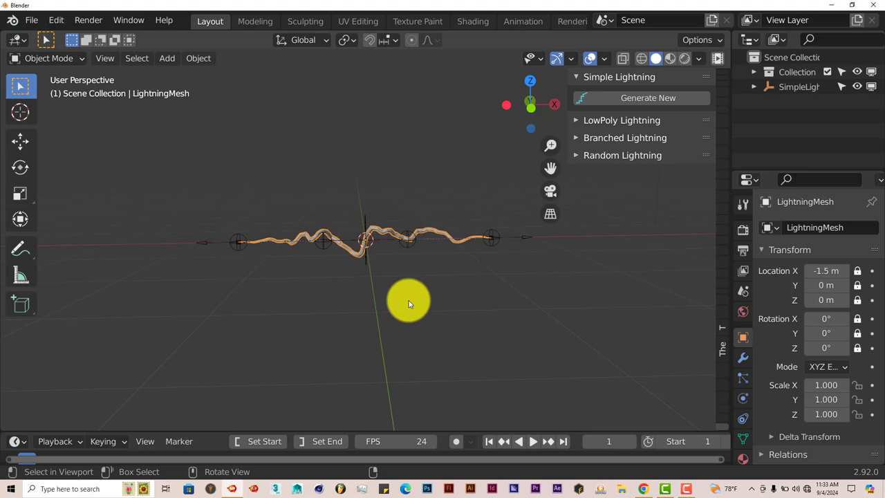
Switch the viewport to Rendered shading and set the world background colour to black.
left_click(684, 60)
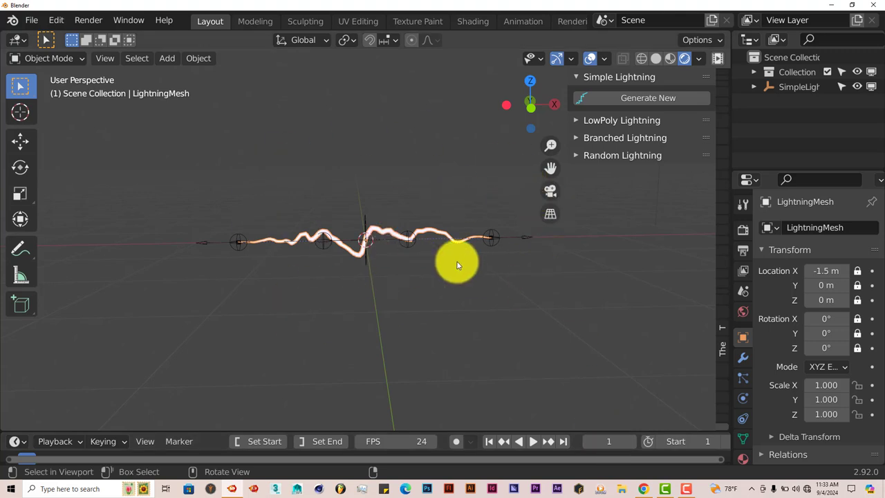
left_click(743, 311)
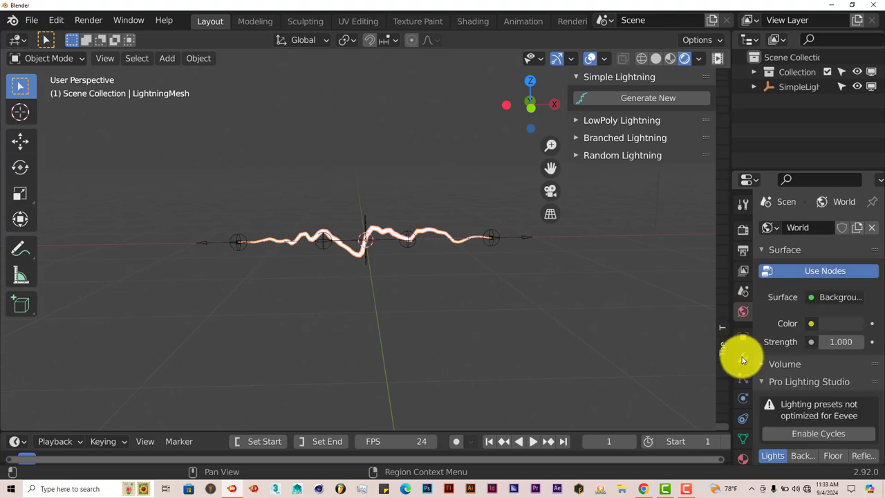
left_click(836, 325)
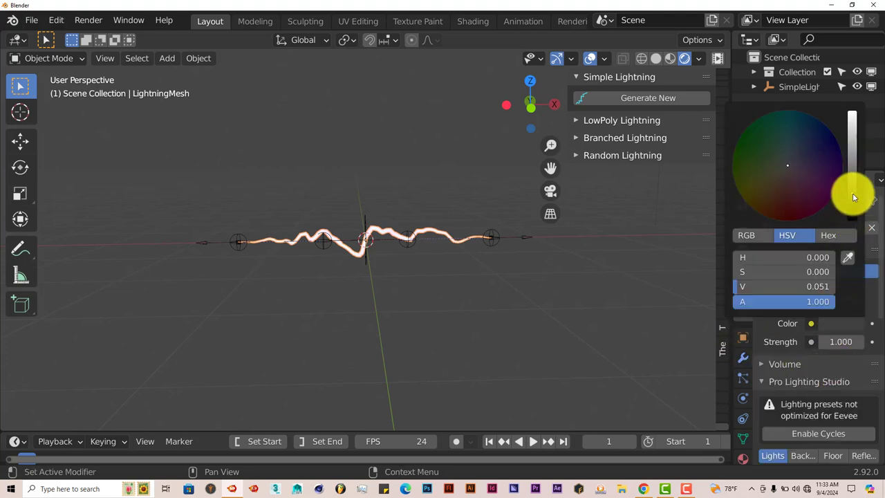
left_click_drag(853, 197, 853, 232)
scroll(415, 300, "up", 4)
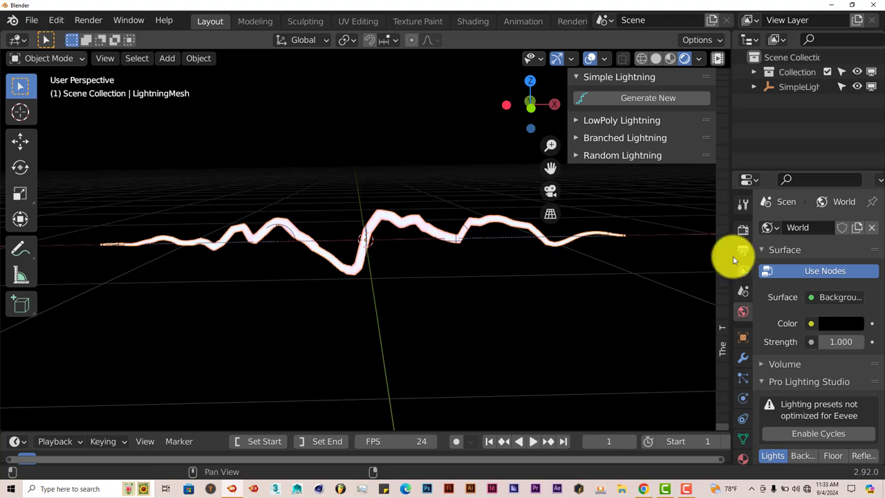
left_click(743, 230)
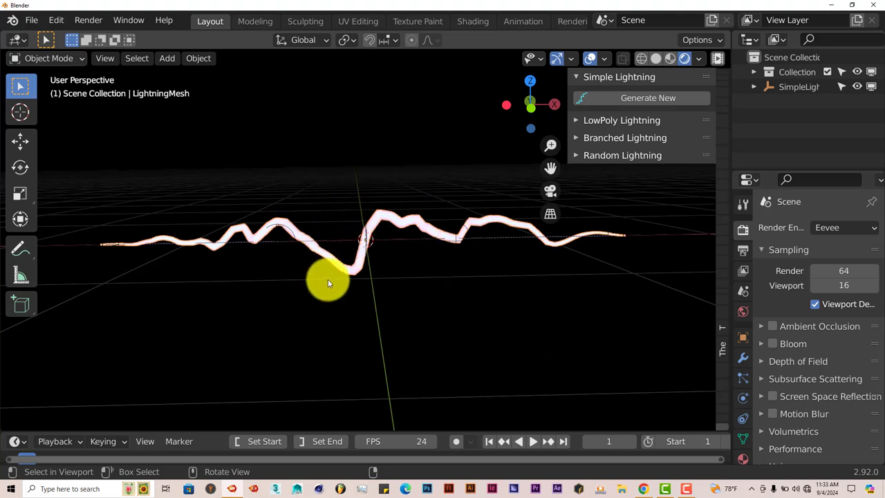
Enable Eevee Bloom, then select the bolt's left end control and cancel a trial move.
left_click(772, 345)
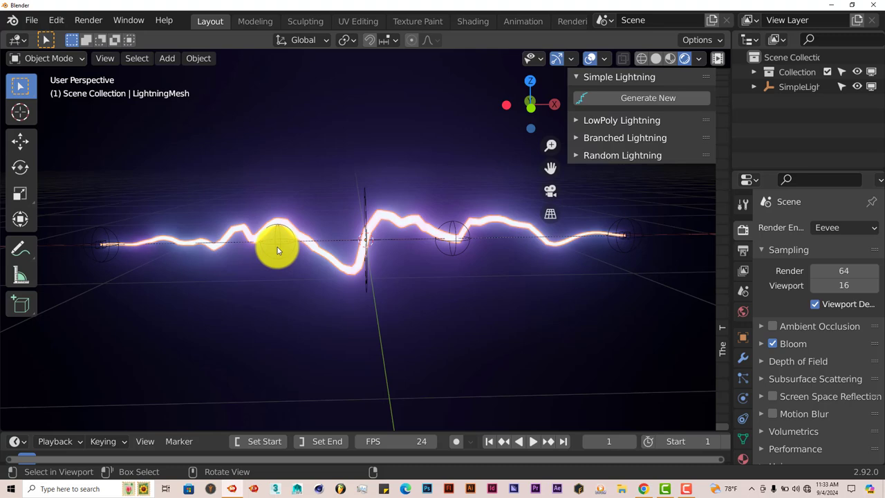
middle_click_drag(460, 198, 415, 279)
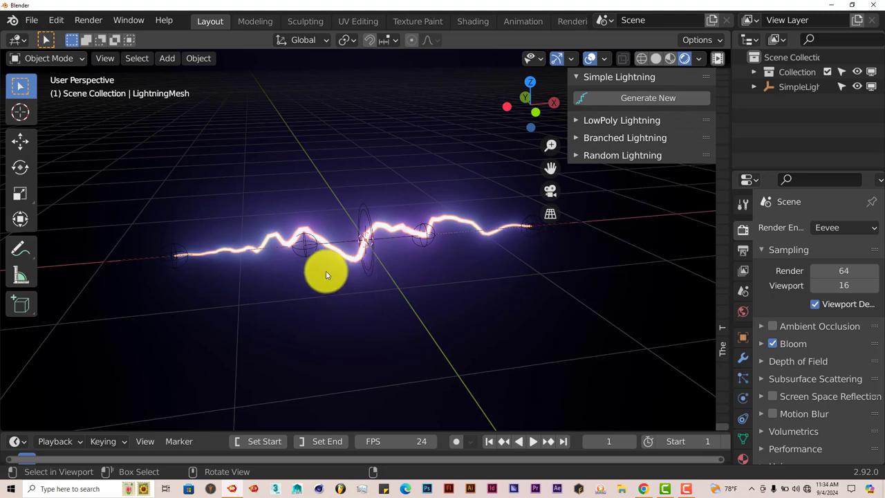
left_click(177, 255)
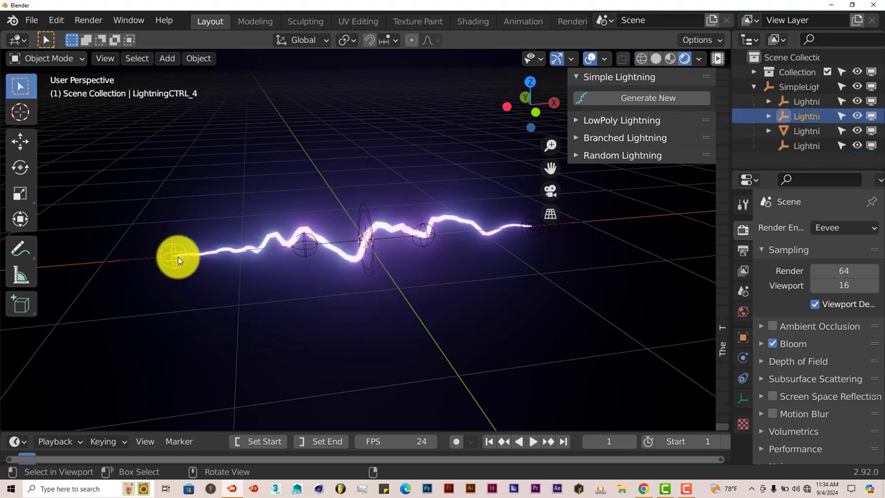
key("g")
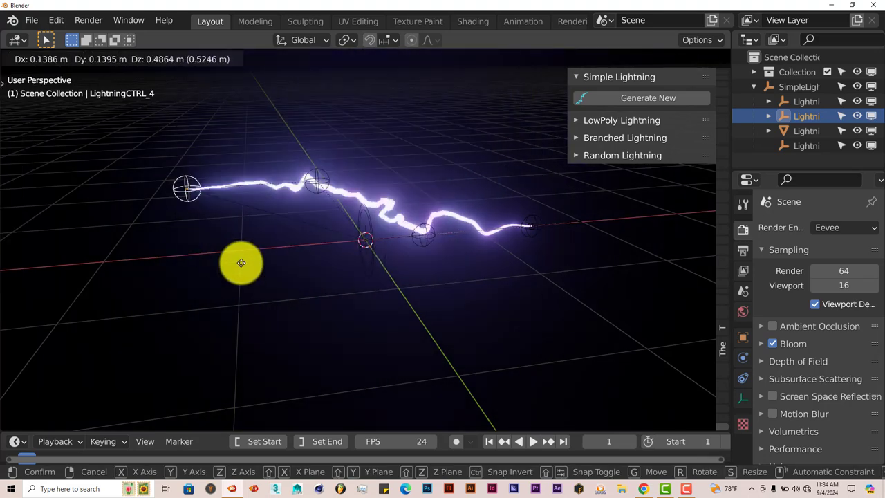
right_click(303, 197)
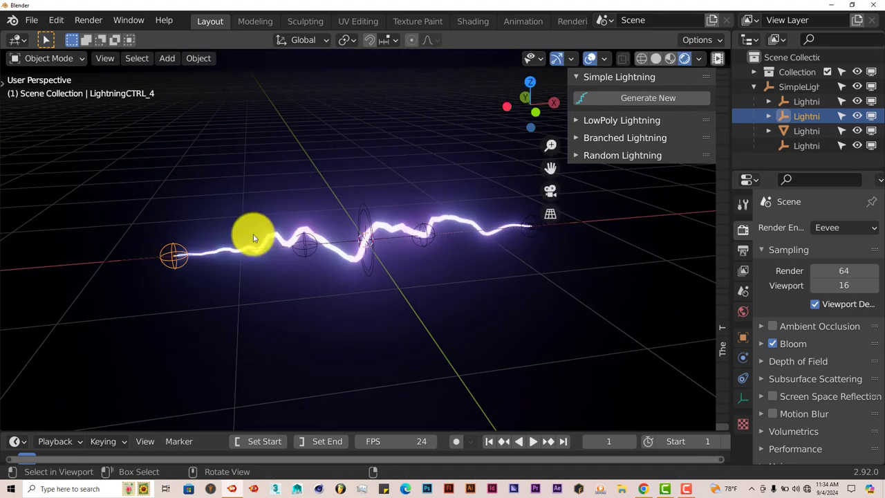
Enlarge the timeline so its frame numbers are visible.
left_click(3, 82)
middle_click_drag(327, 298, 323, 289)
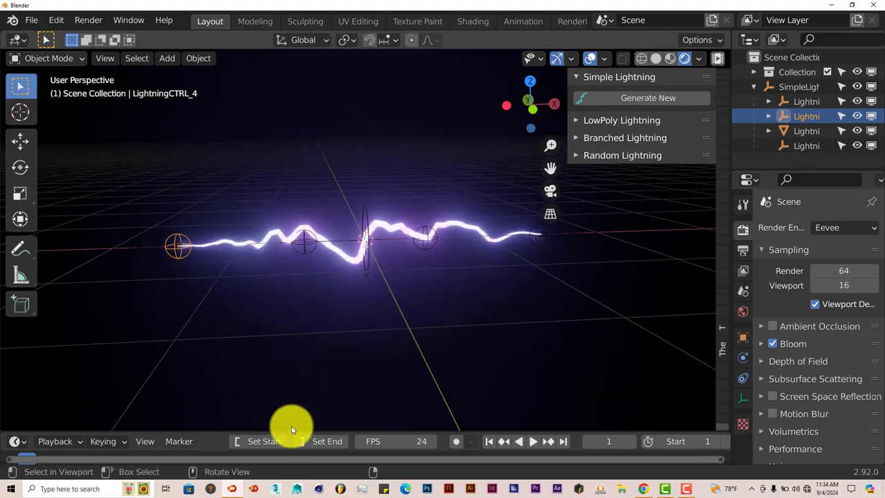
left_click_drag(291, 432, 291, 408)
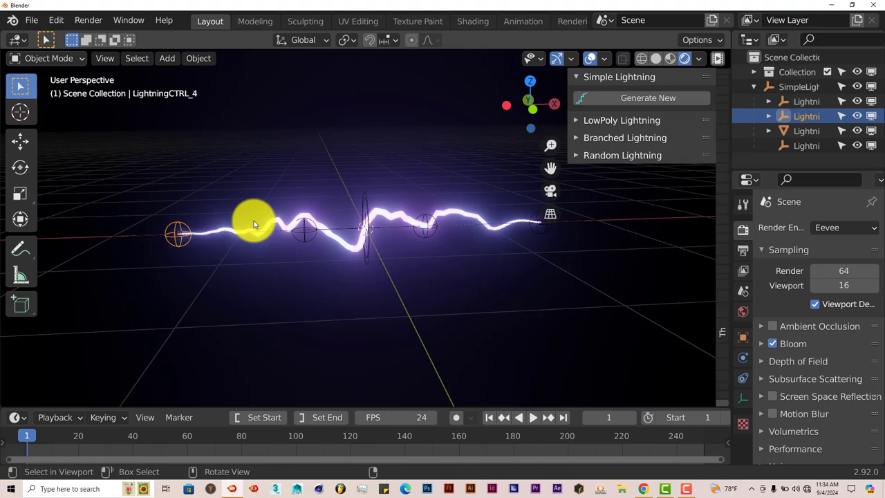
Play the glowing bolt's animation briefly, then stop and rewind to frame 1.
left_click(533, 418)
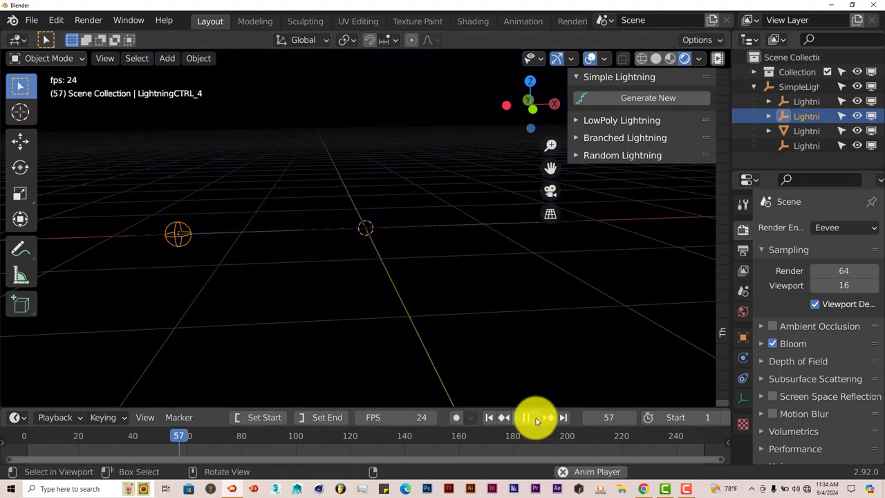
left_click(530, 415)
left_click(489, 417)
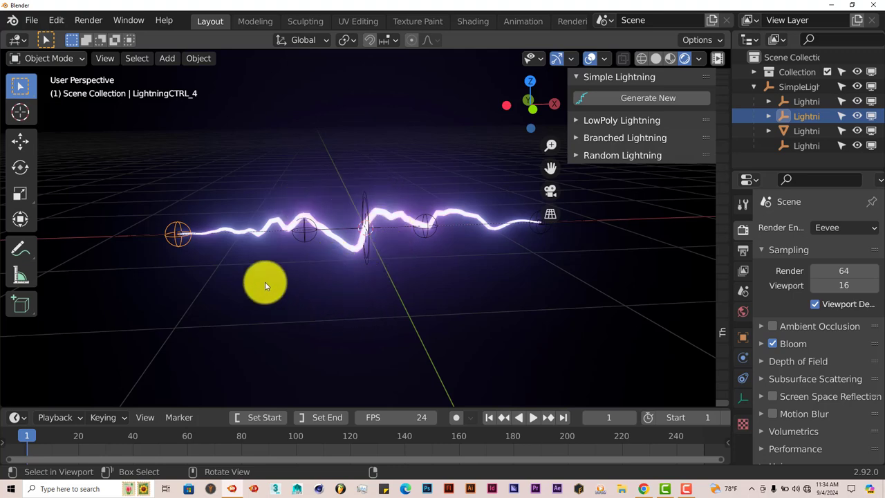
middle_click_drag(263, 283, 316, 336)
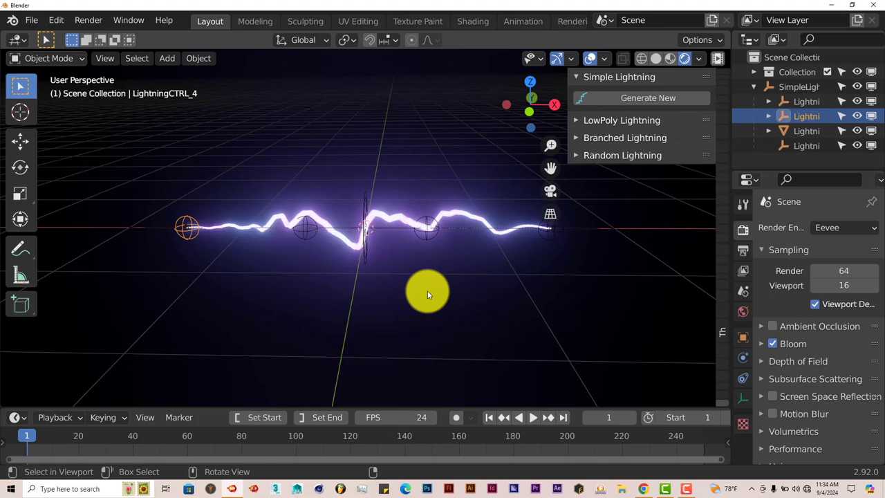
Turn on Auto Keying, pick the Move tool, and key the end control at frame 1.
left_click(457, 417)
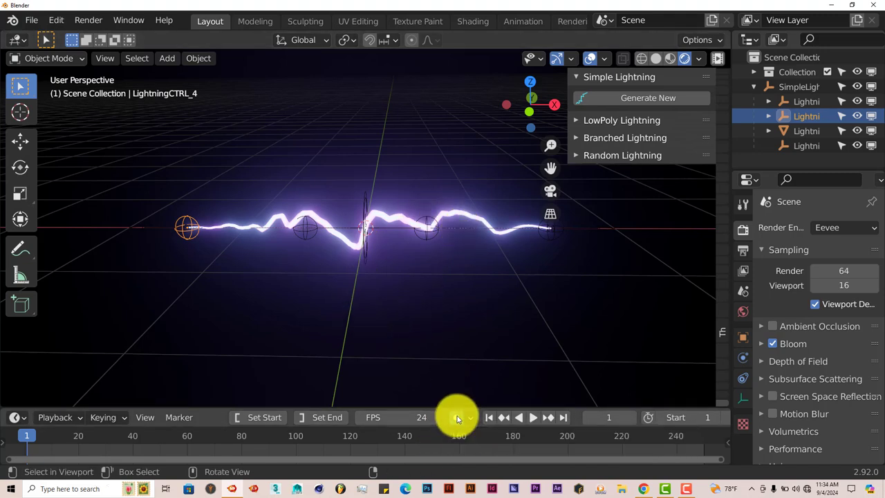
left_click(10, 144)
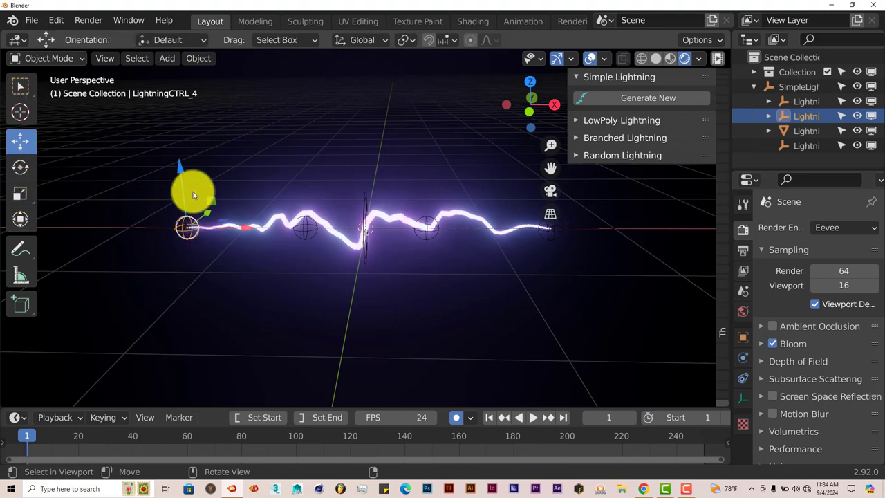
left_click(181, 173)
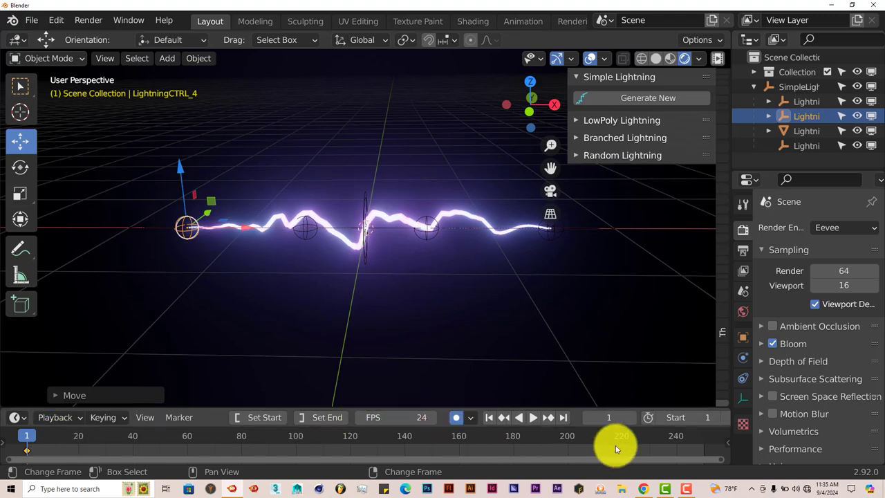
Move the bolt's end control to new positions at frames 3 and 4, keying each.
left_click(632, 419)
left_click(633, 418)
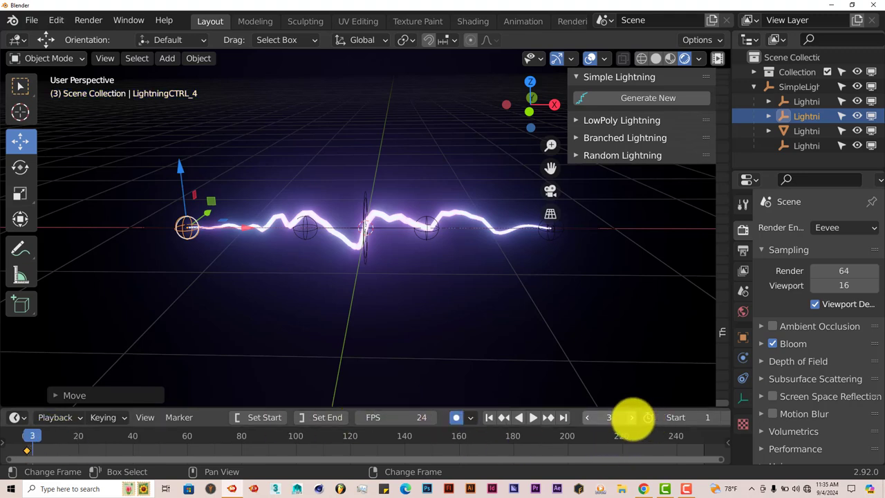
key("g")
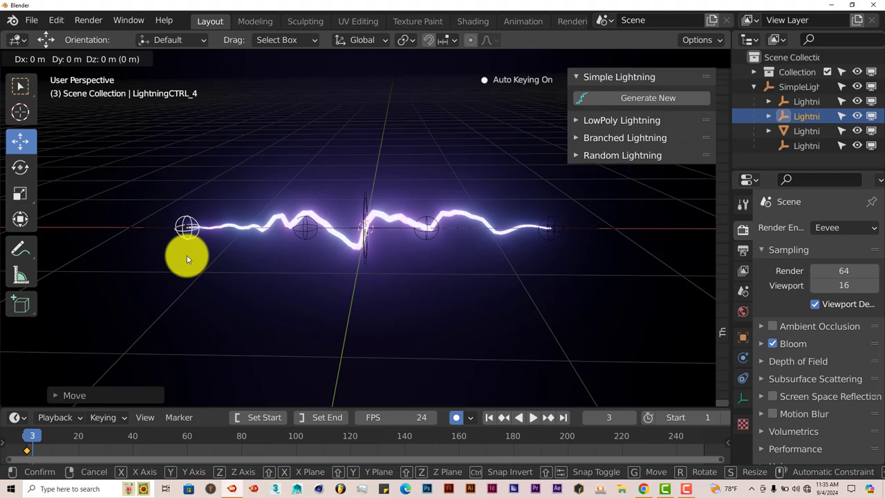
left_click(307, 193)
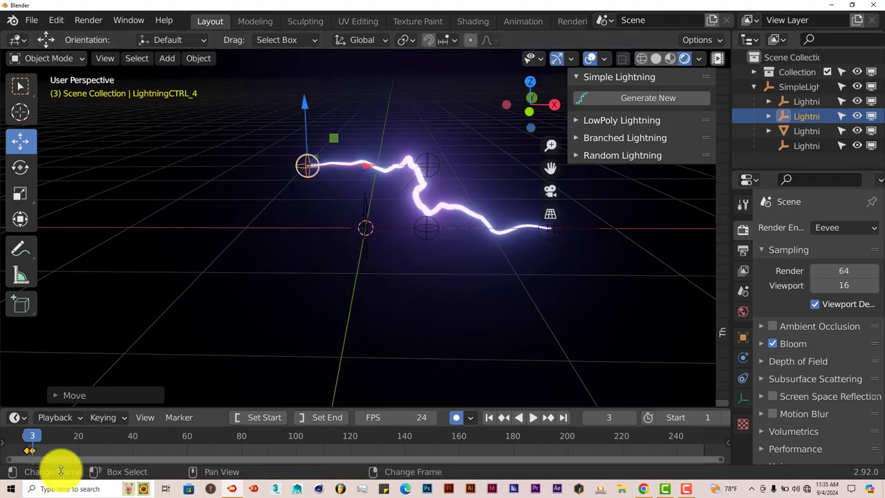
left_click(28, 452)
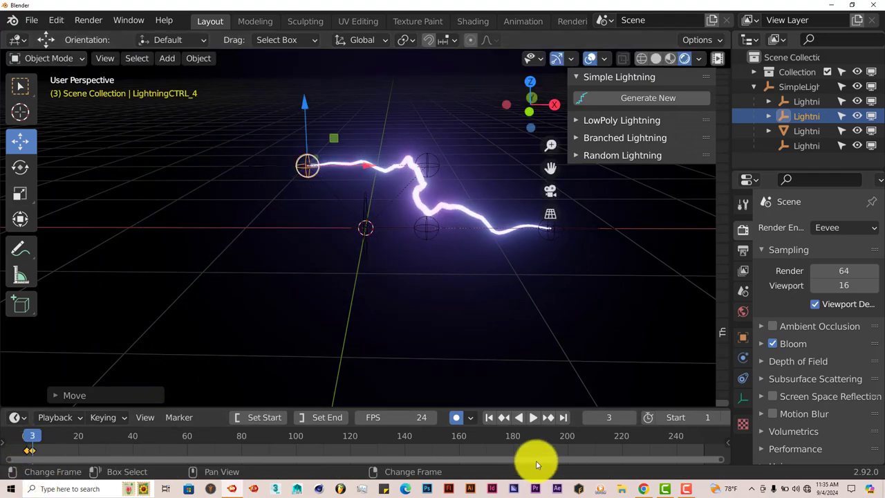
left_click(630, 418)
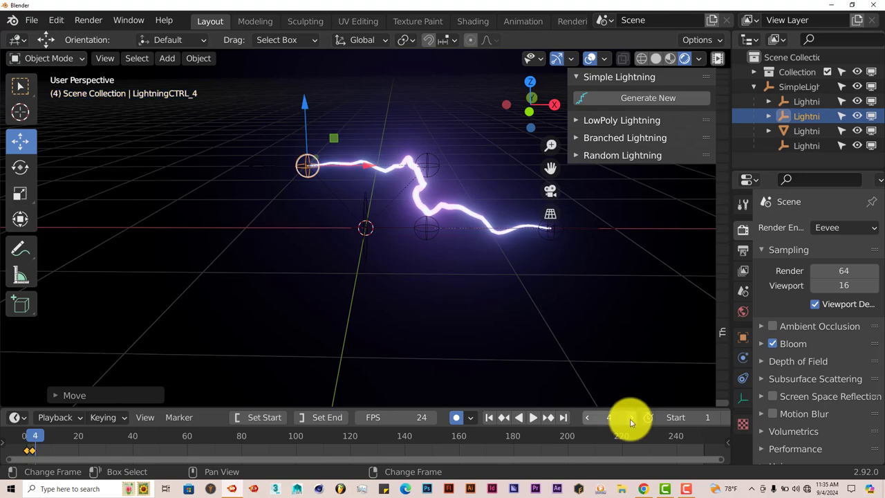
left_click(321, 206)
left_click_drag(319, 202, 426, 333)
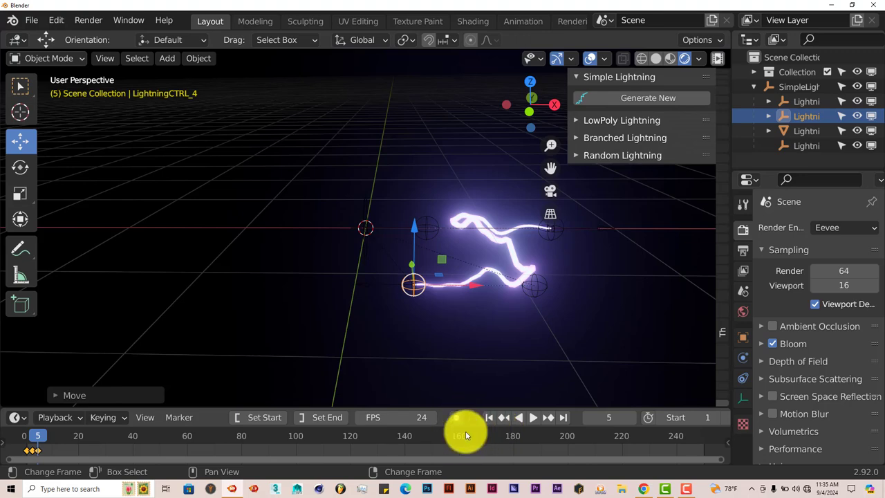
Preview the writhing lightning animation and rewind to frame 1.
left_click(489, 418)
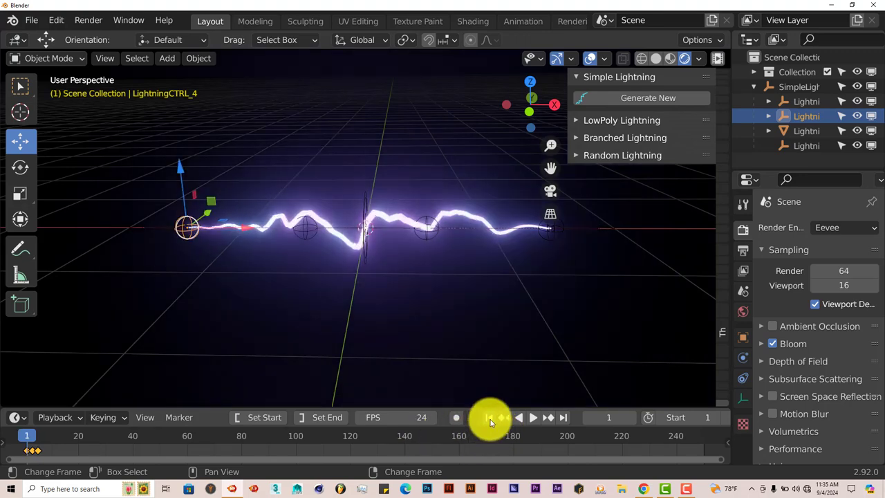
left_click(532, 417)
left_click(527, 418)
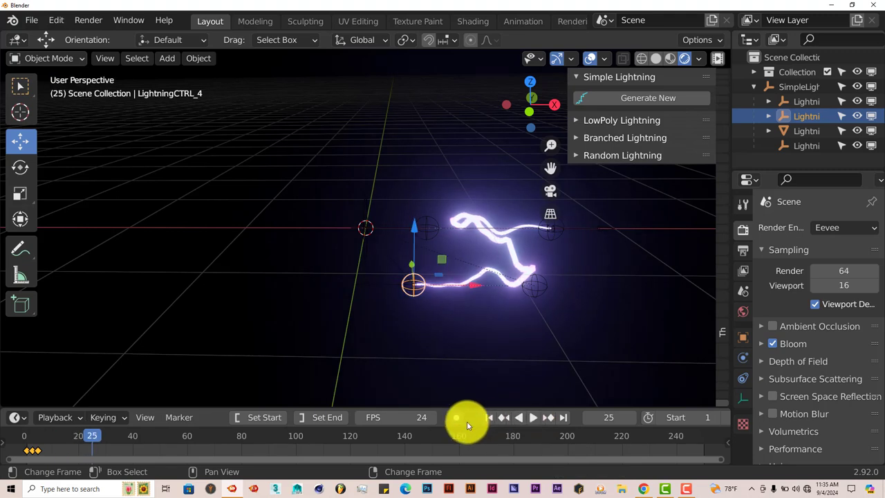
left_click(489, 417)
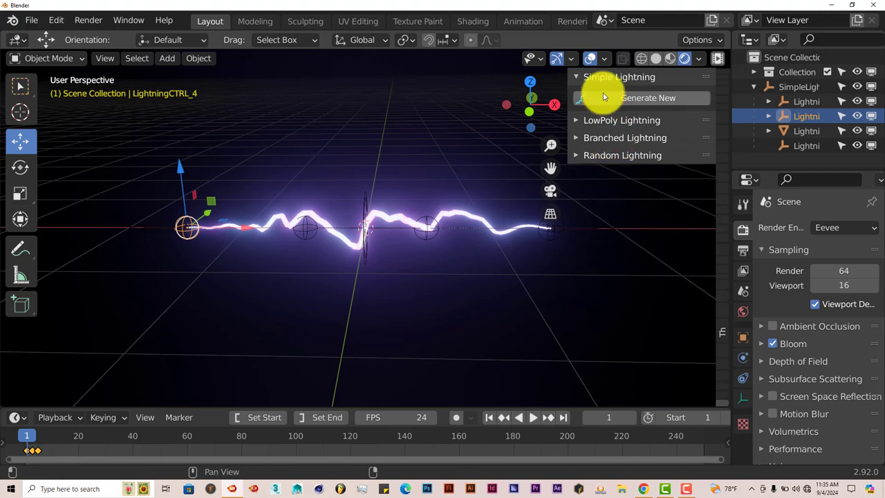
left_click(582, 121)
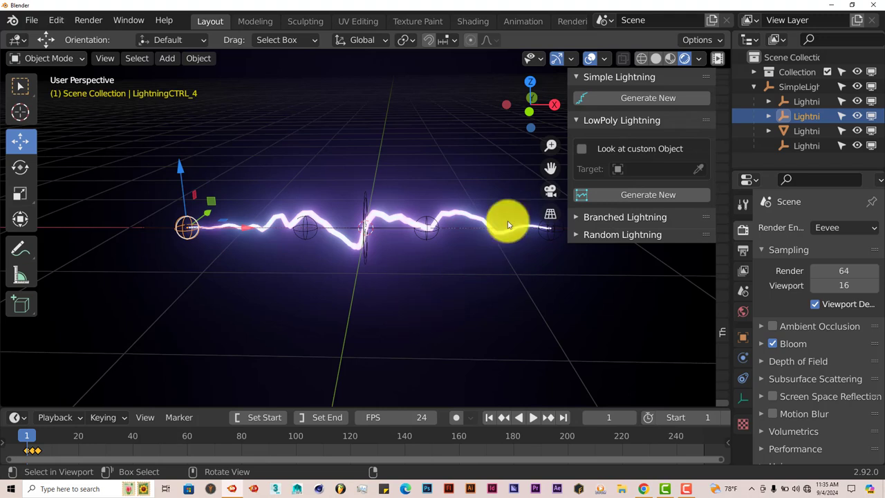
Collapse LowPoly Lightning, expand Branched Lightning, and start File > New.
left_click(575, 121)
left_click(580, 136)
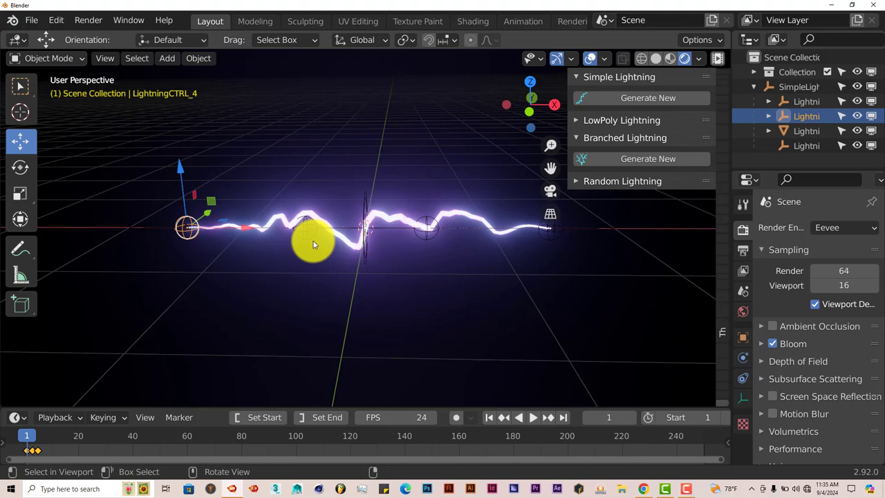
left_click(31, 21)
Start a new General scene without saving and delete its default cube.
left_click(211, 38)
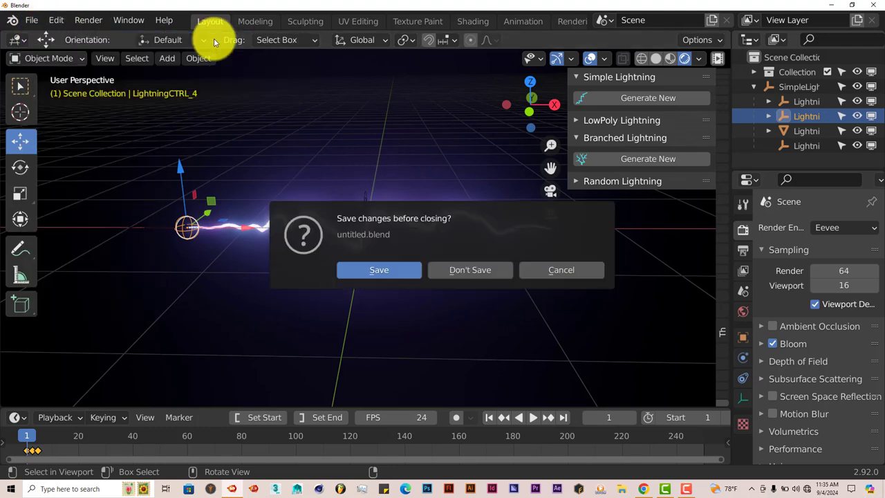
left_click(465, 270)
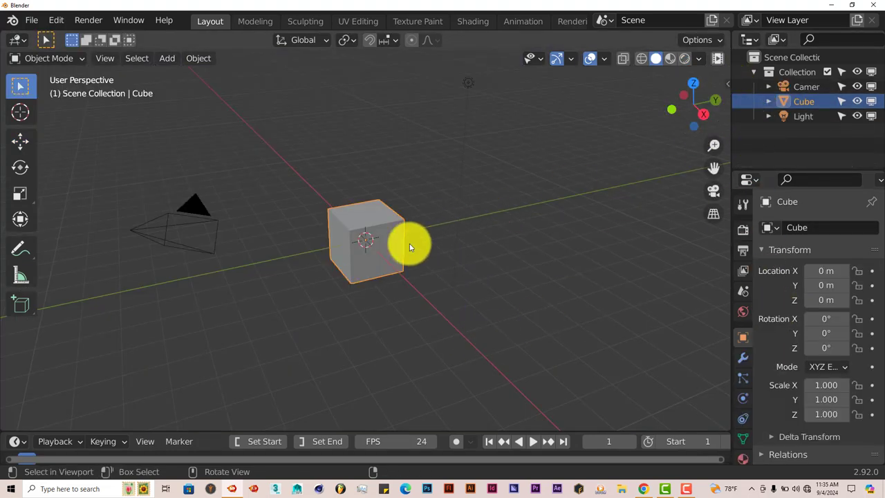
key("Delete")
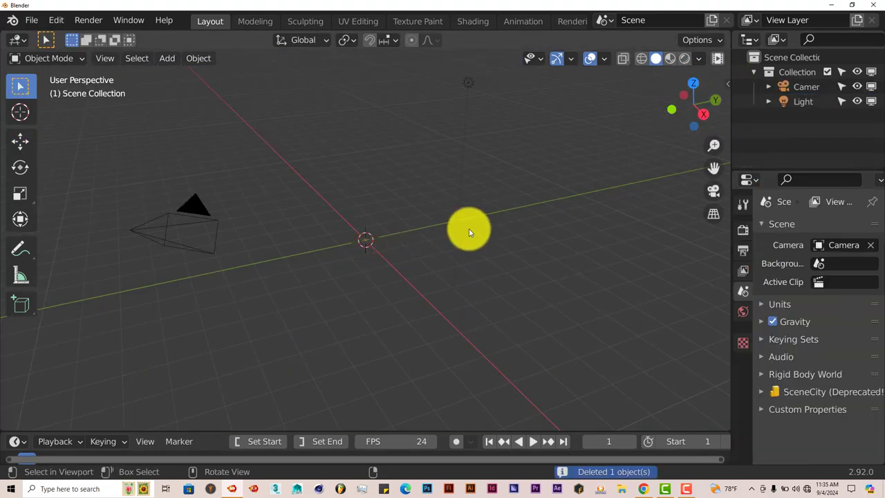
Open the sidebar's lightning tab and expand the Branched Lightning options.
left_click(727, 84)
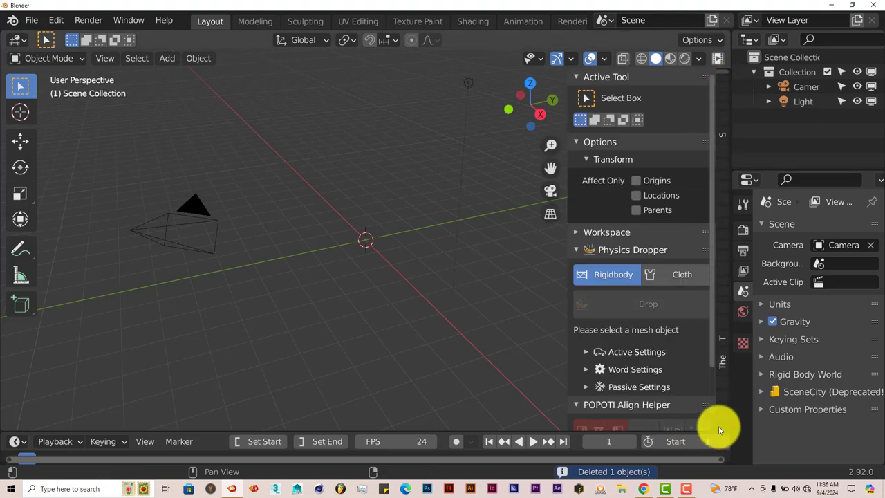
left_click(720, 429)
left_click(578, 112)
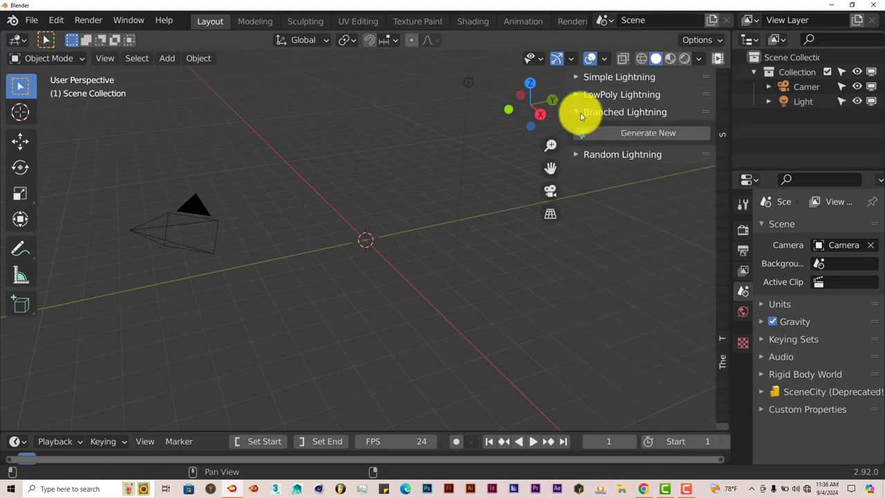
Generate a Branched Lightning strike and orbit, pan and zoom to centre it.
left_click(646, 136)
left_click(645, 136)
middle_click_drag(407, 302, 505, 226)
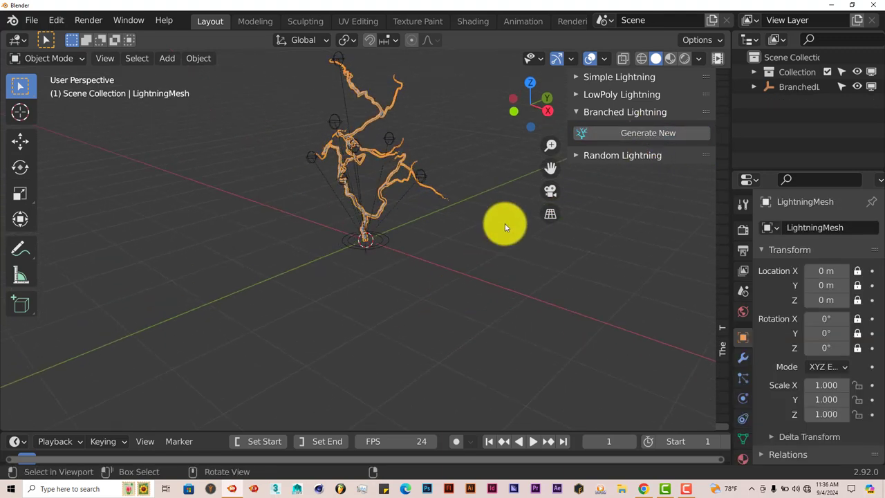
left_click_drag(551, 169, 563, 251)
scroll(405, 256, "up", 5)
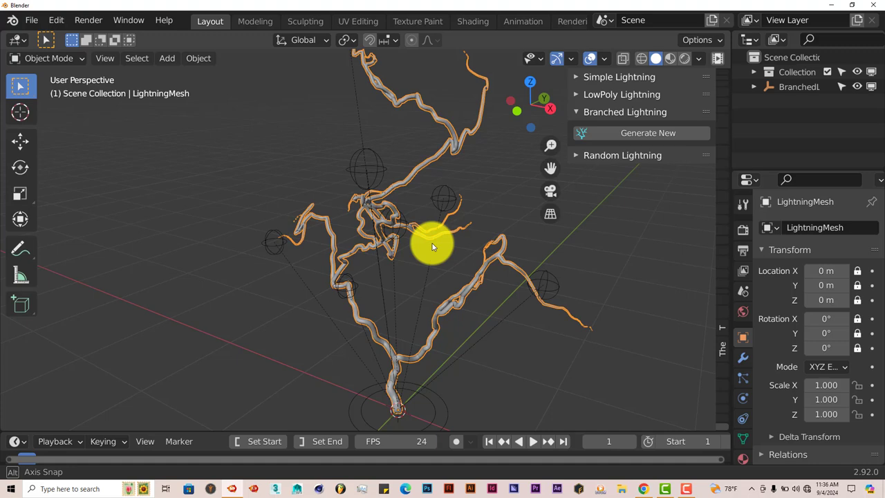
scroll(415, 259, "down", 3)
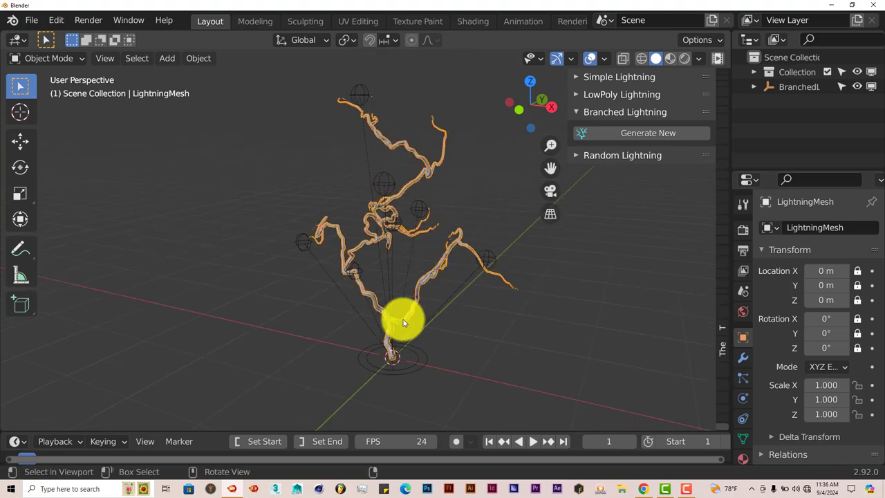
Select the LightningMovement empty at the base and switch to front view.
left_click(417, 365)
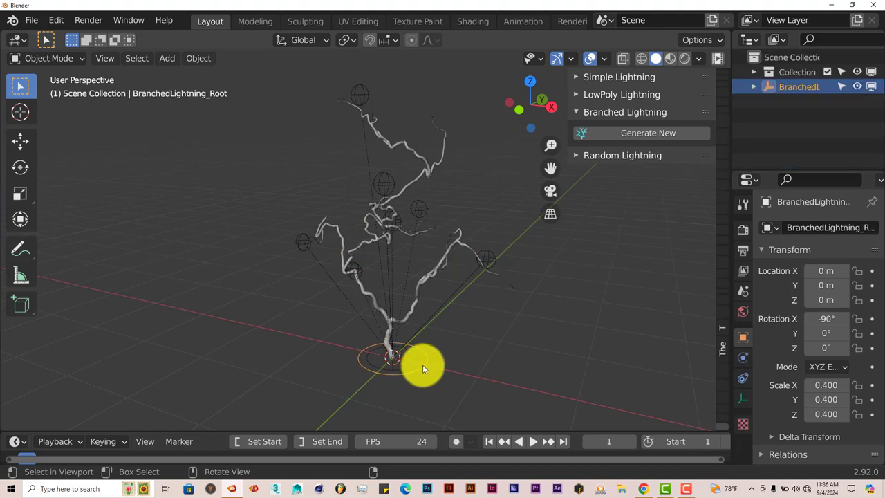
mouse_move(421, 364)
middle_mouse_down()
mouse_move(456, 356)
mouse_move(412, 375)
middle_mouse_up()
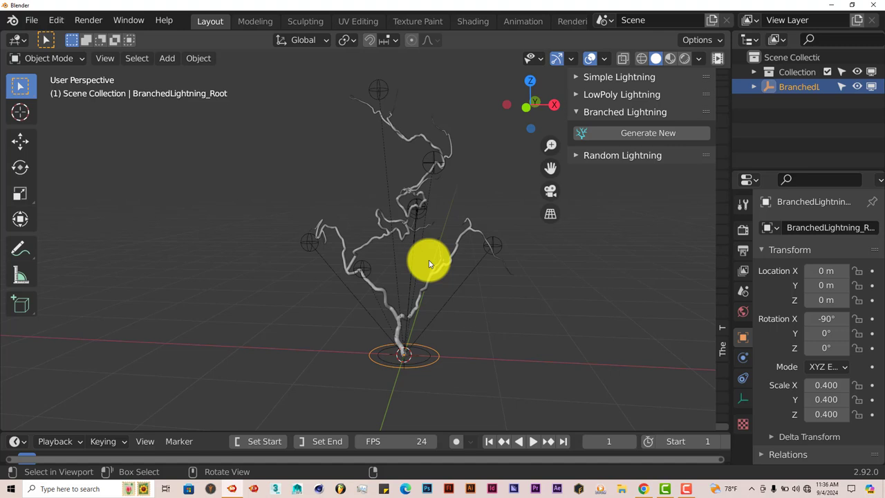
key("KP_1")
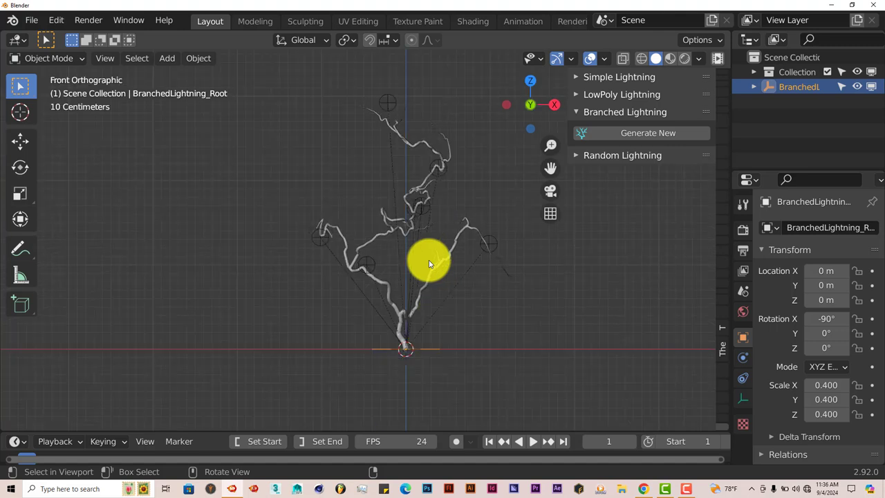
scroll(433, 261, "down", 1)
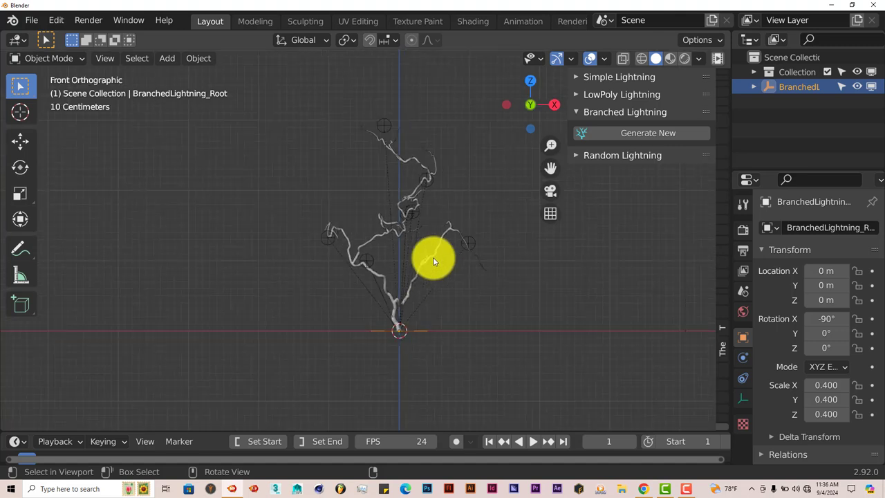
Flip the branched strike 180° about Y and raise it to 2.1264 m.
key("r")
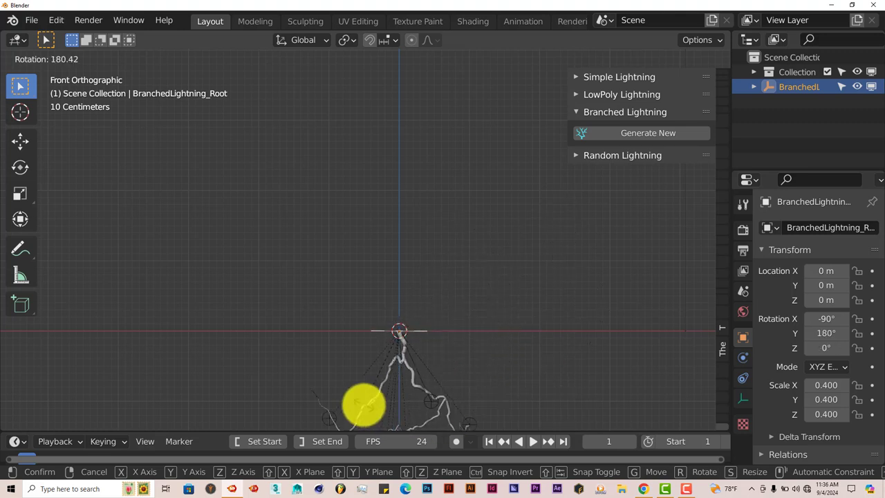
left_click(363, 405)
left_click(20, 141)
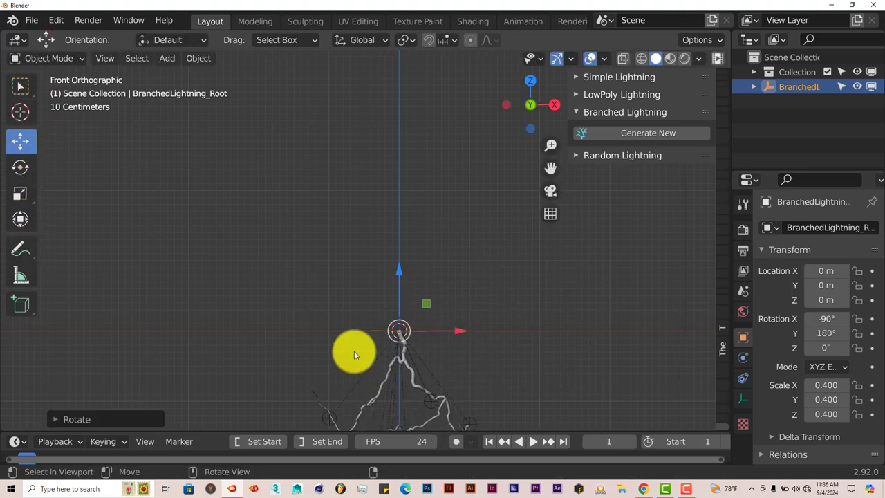
left_click_drag(397, 282, 406, 218)
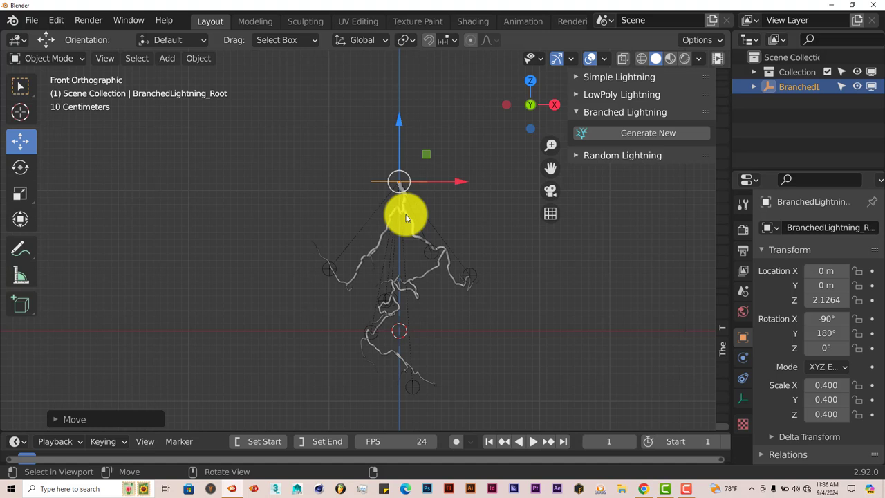
scroll(415, 235, "up", 3)
Preview the strike animation, then stop and rewind to frame 1.
left_click(533, 441)
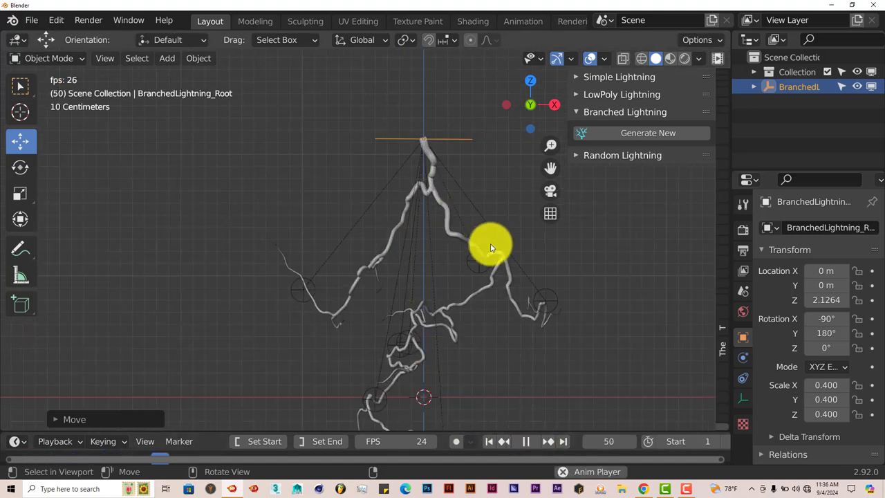
left_click(525, 441)
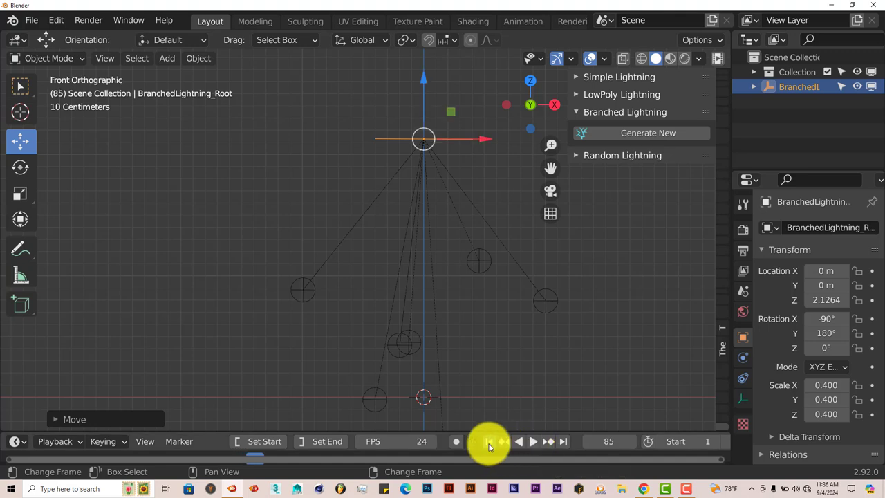
left_click(489, 441)
Test moving the left and right branch control empties, cancelling each move.
left_click(306, 301)
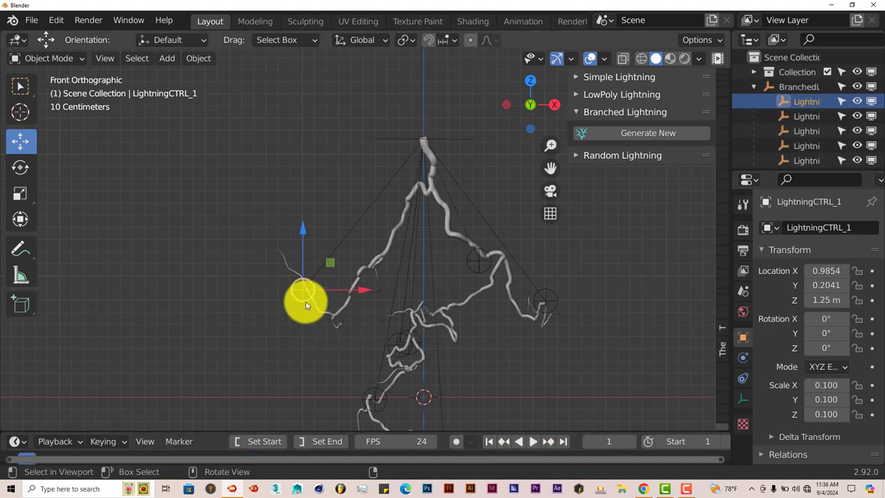
key("g")
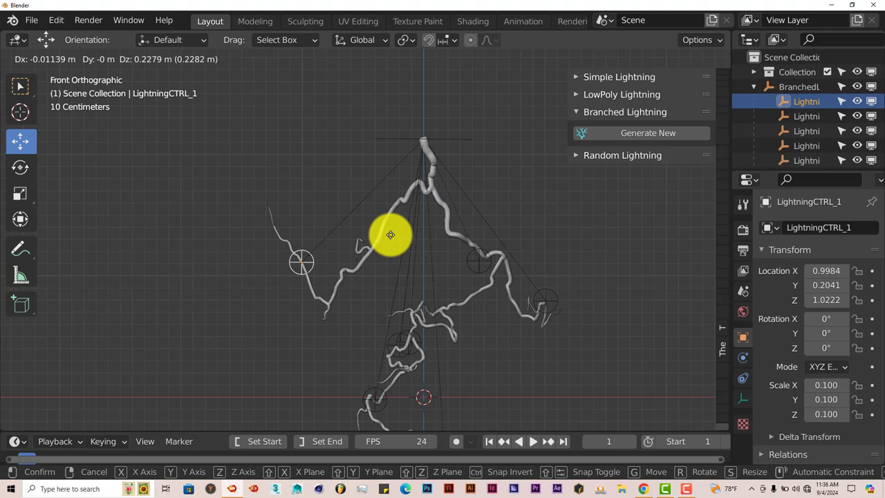
right_click(239, 257)
left_click(559, 309)
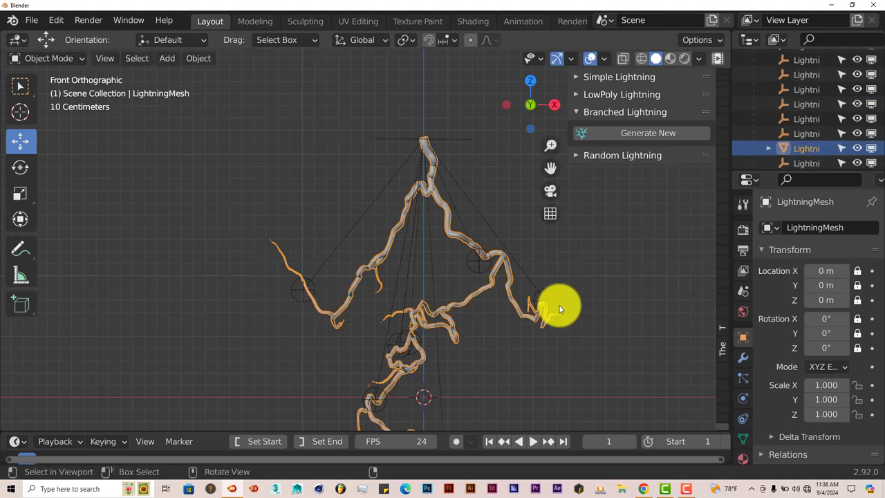
left_click(546, 304)
key("g")
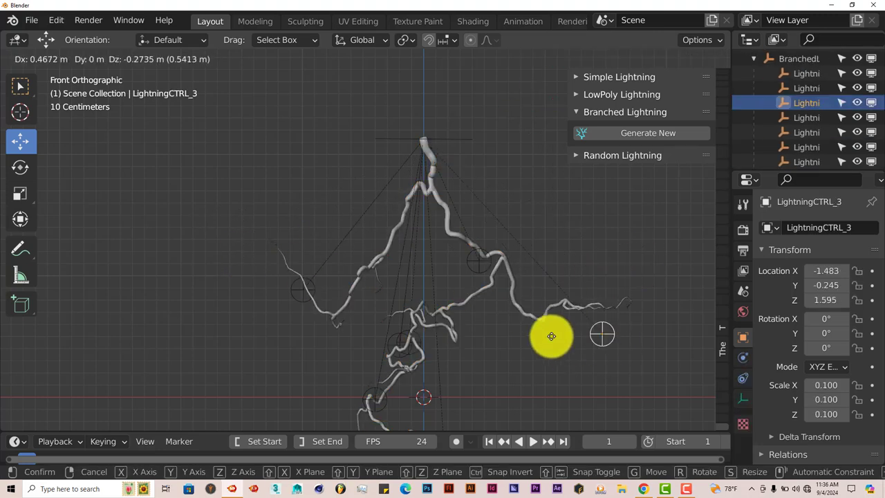
right_click(544, 312)
scroll(463, 333, "down", 1)
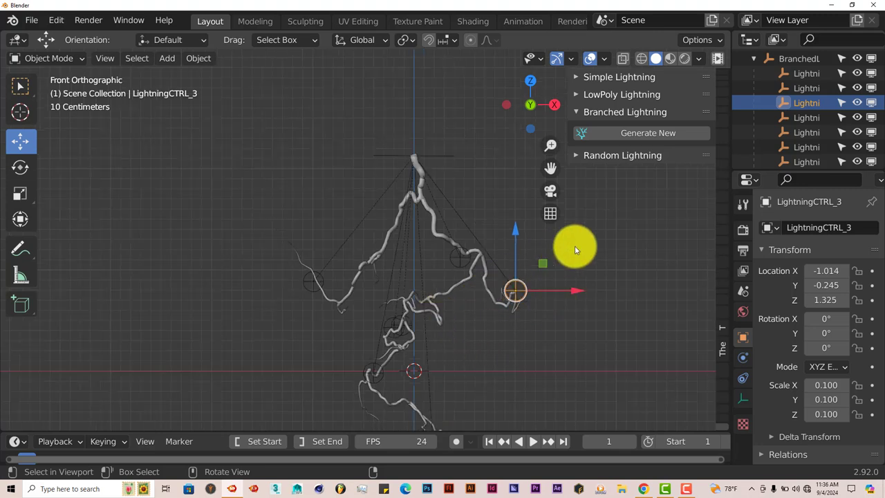
Expand the Random Lightning settings, then choose File > New > General.
left_click(574, 157)
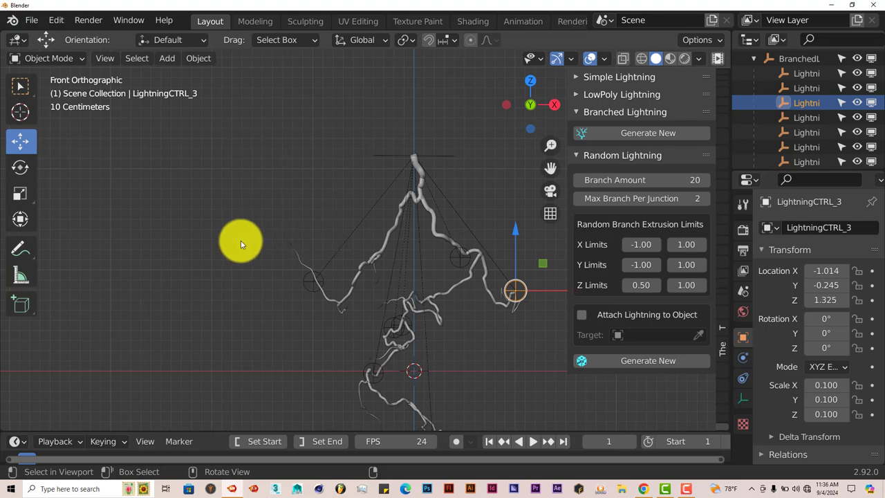
left_click(13, 19)
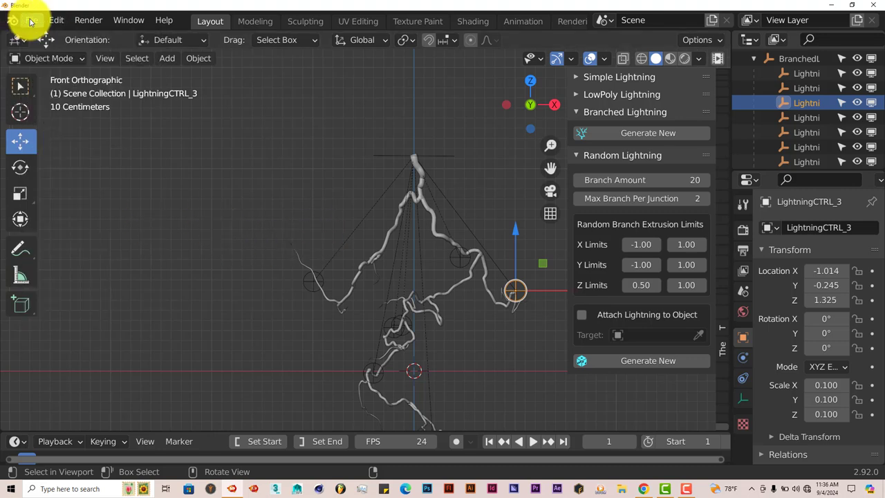
left_click(32, 20)
mouse_move(49, 41)
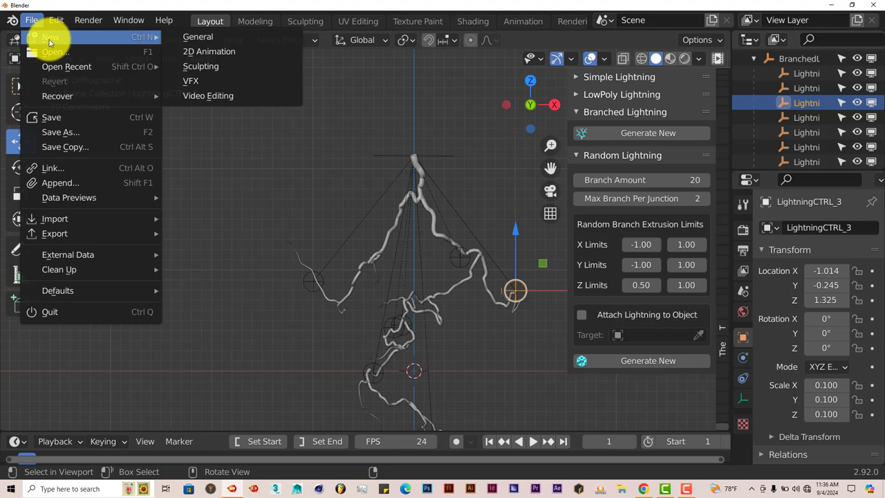
left_click(193, 38)
Discard unsaved changes and replace the default cube with a Monkey head in front view.
left_click(483, 273)
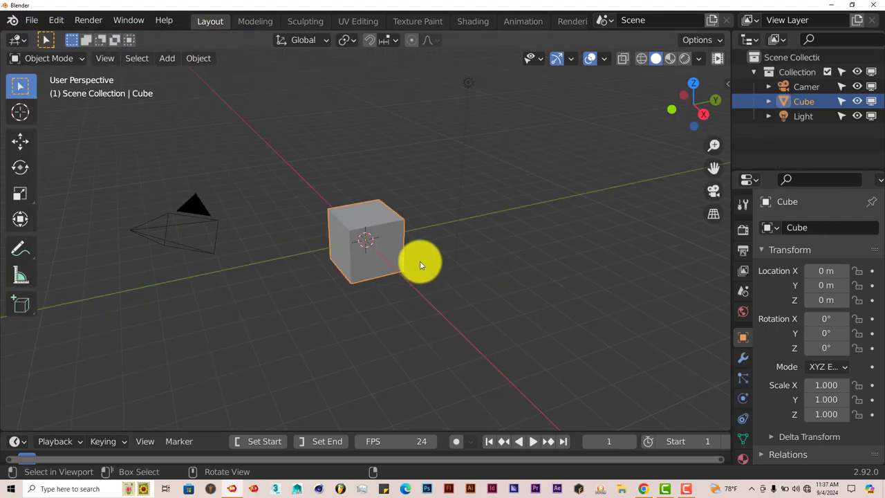
key("Delete")
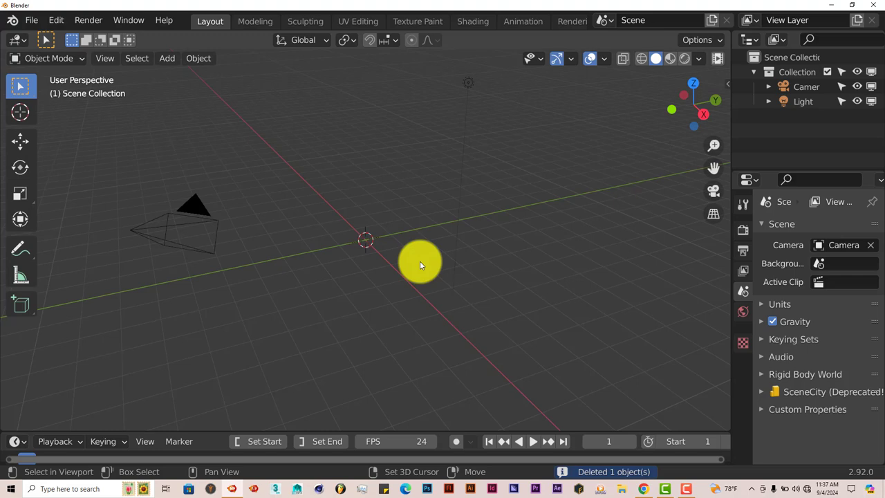
key("shift+a")
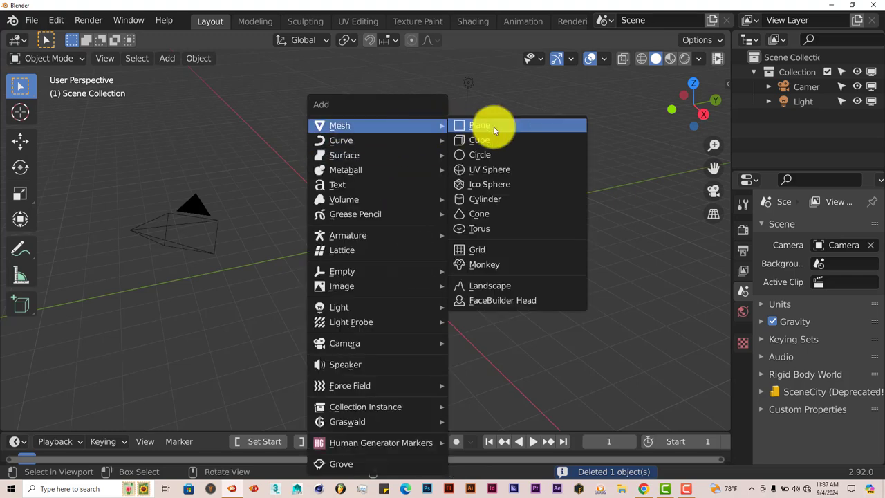
left_click(484, 264)
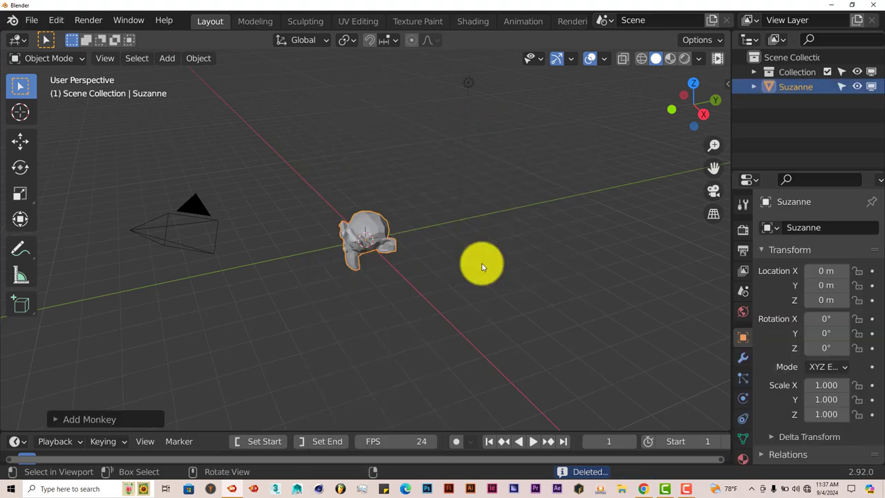
scroll(409, 317, "up", 3)
key("KP_1")
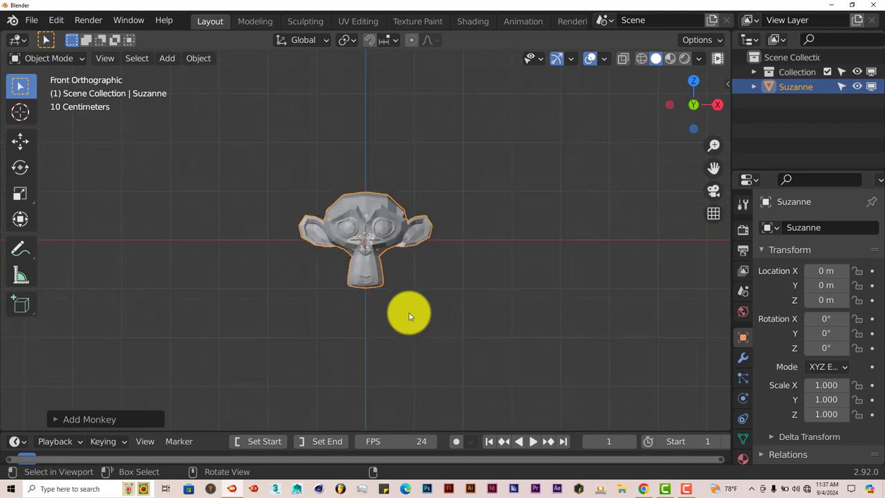
Show the viewport sidebar to reach the Random Lightning panel.
scroll(408, 312, "up", 2)
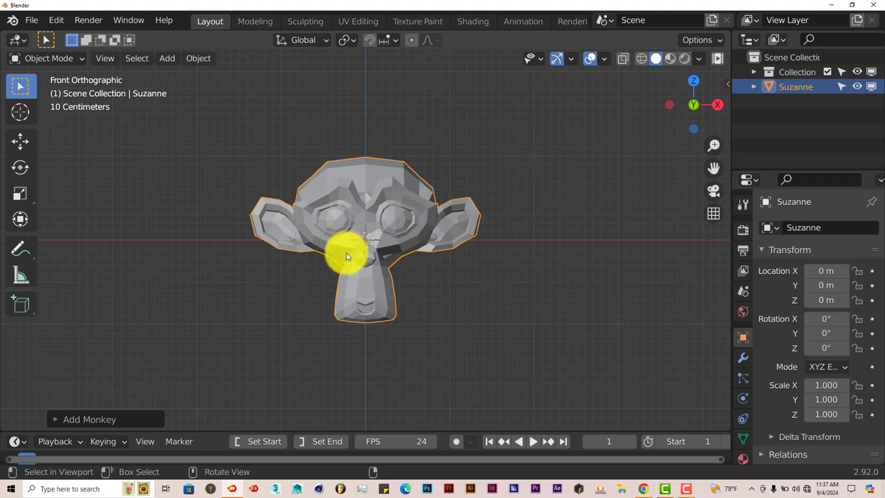
left_click(727, 86)
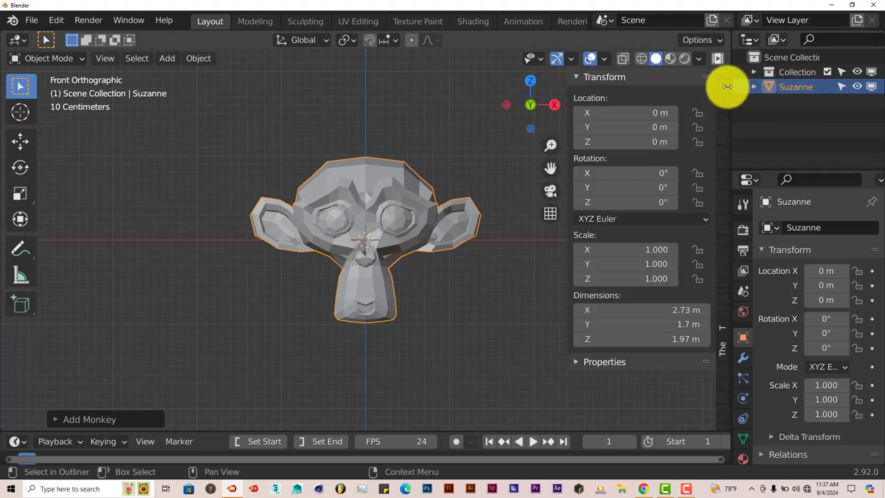
scroll(721, 429, "down", 1)
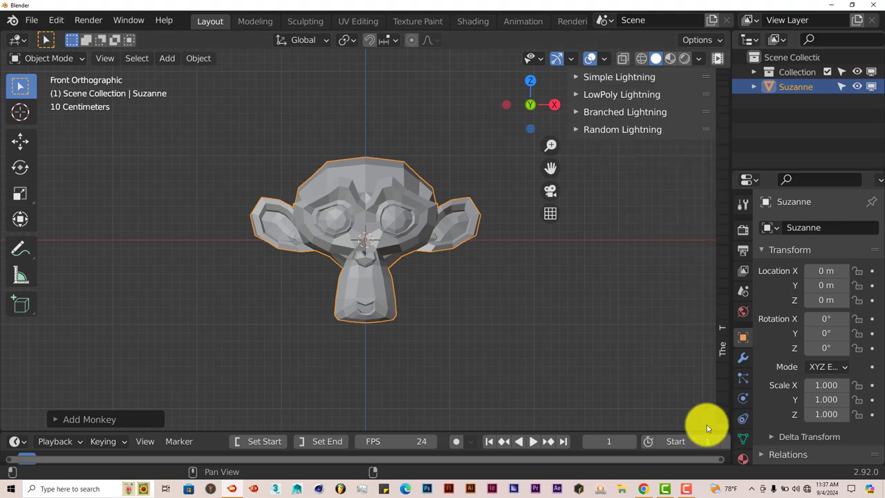
Set Random Lightning Branch Amount to 30 and Max Branch Per Junction to 3.
left_click(579, 130)
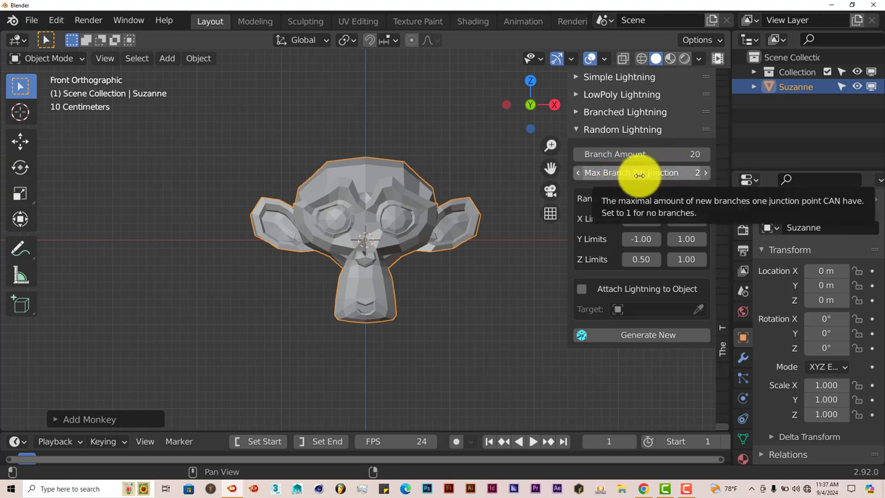
left_click(657, 154)
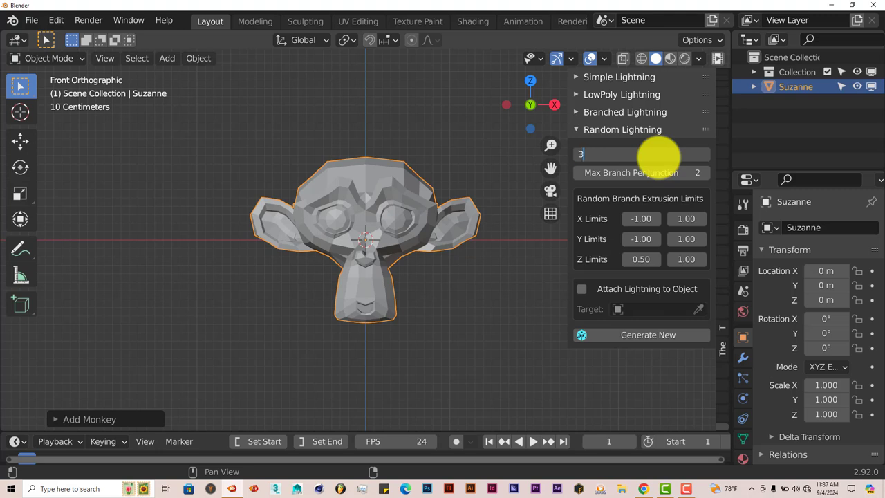
type("30")
key("Return")
left_click(653, 172)
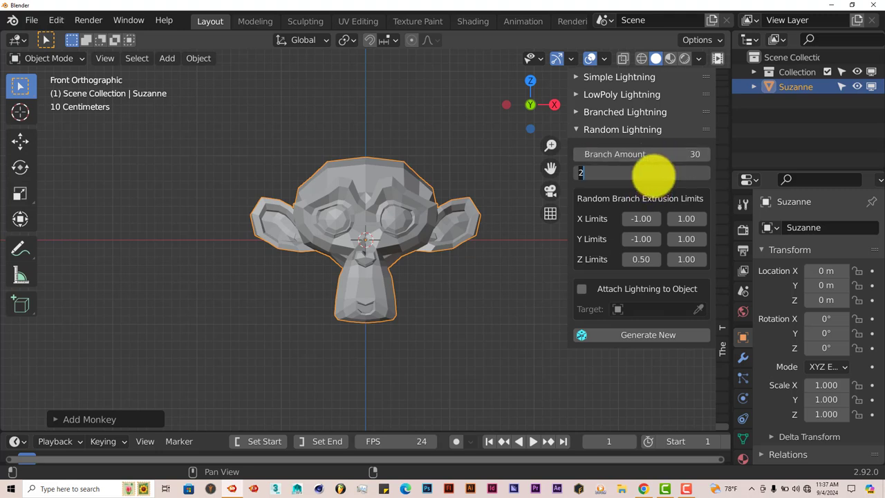
key("Return")
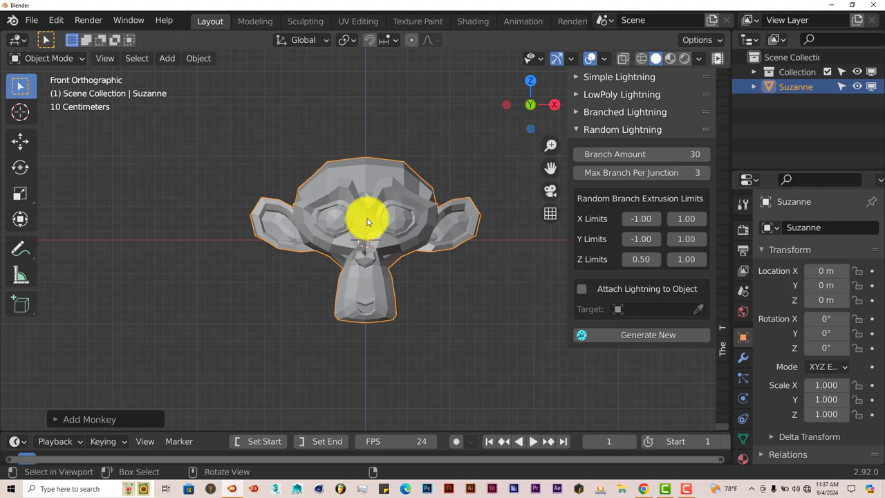
Enable Attach Lightning to Object with Suzanne as target and generate new lightning.
left_click(583, 288)
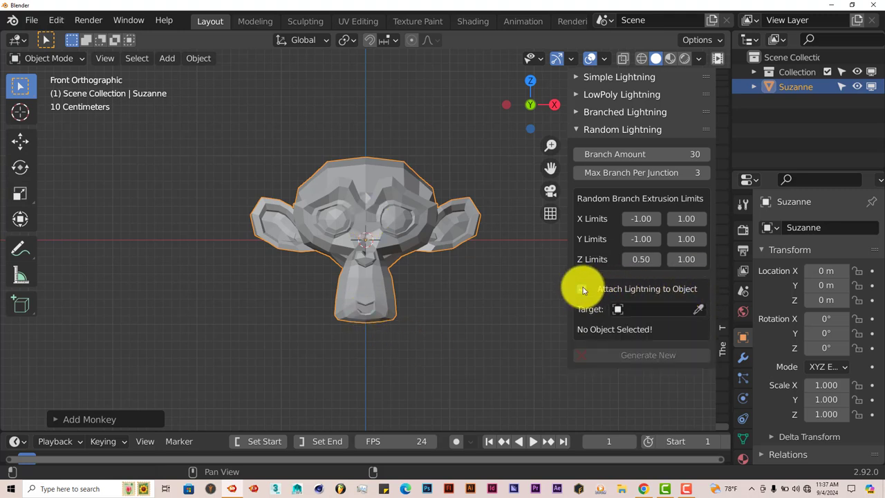
left_click(698, 309)
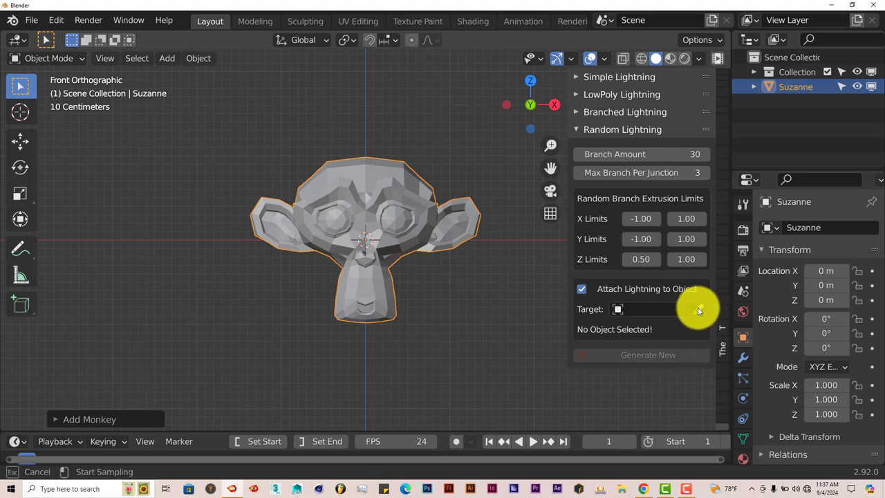
left_click(384, 161)
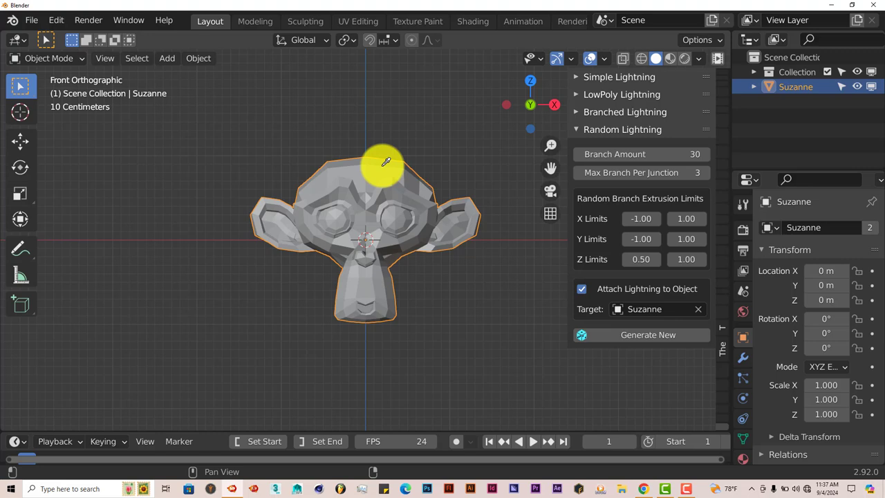
left_click(637, 338)
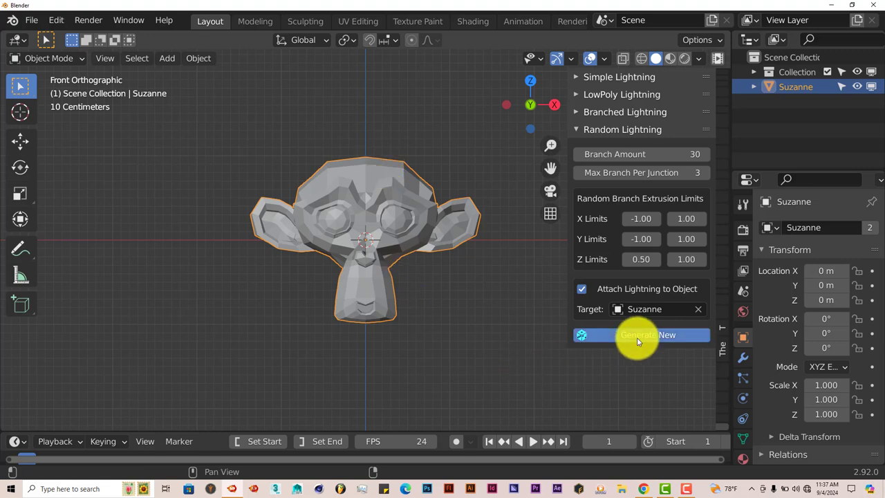
middle_click_drag(434, 327, 366, 313)
left_click(532, 443)
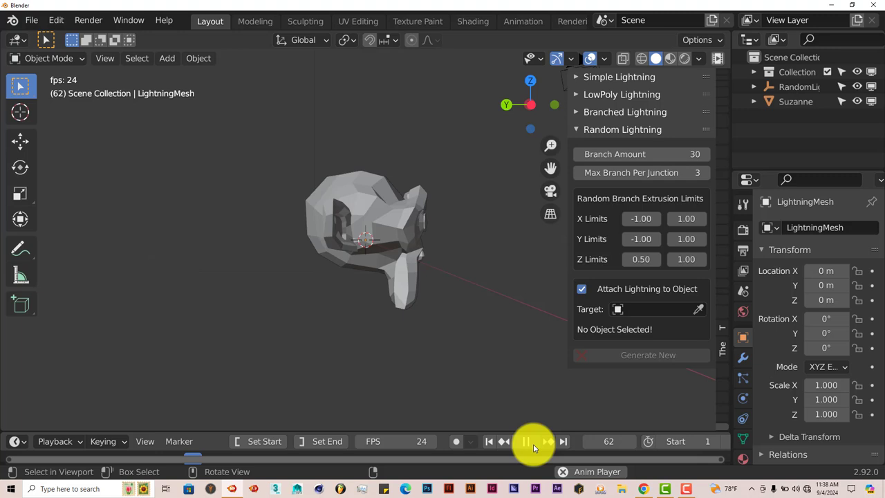
left_click(533, 443)
left_click(489, 441)
middle_click_drag(415, 361, 392, 357)
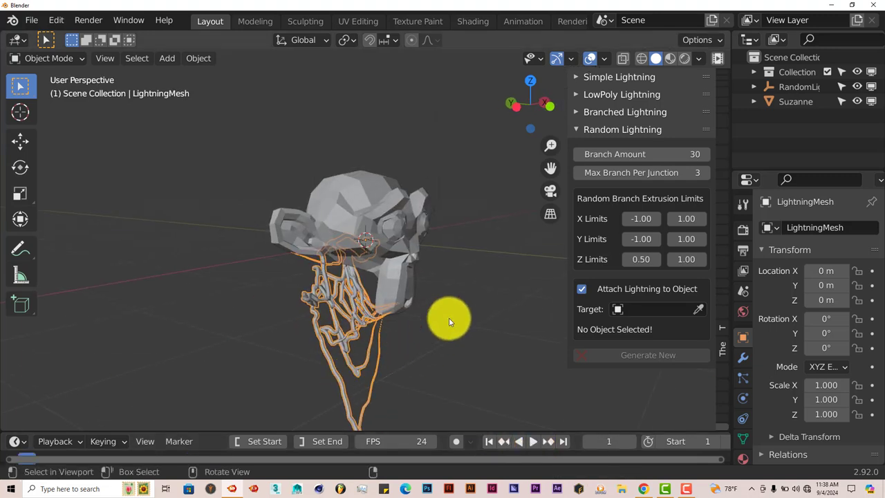